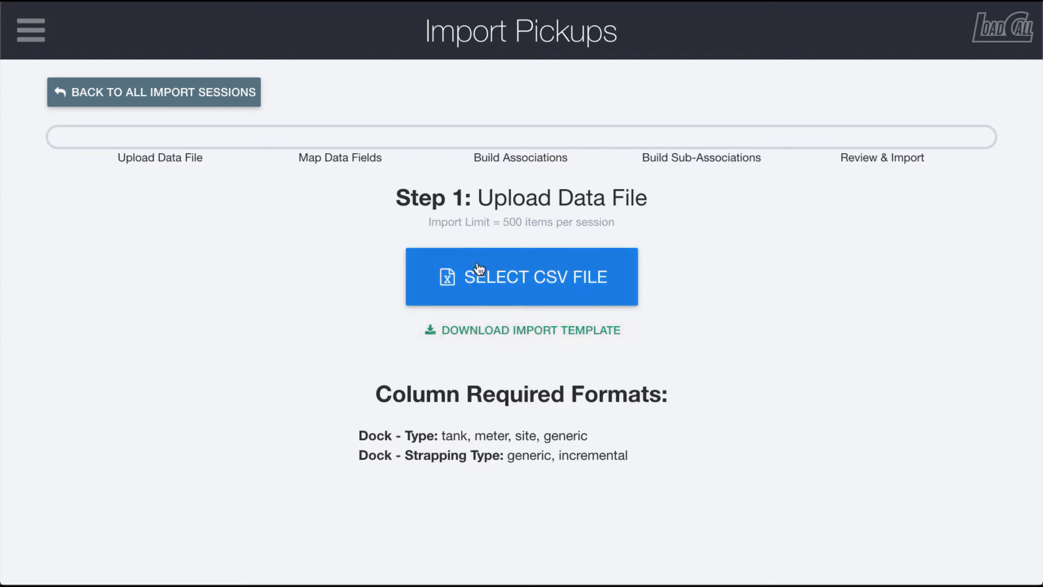
Switch to the LoadCall Import Templates spreadsheet in Google Sheets and examine the Pickup Import sheet's header row, location rows and address columns.
{"action": "left_click", "coordinate": [489, 1]}
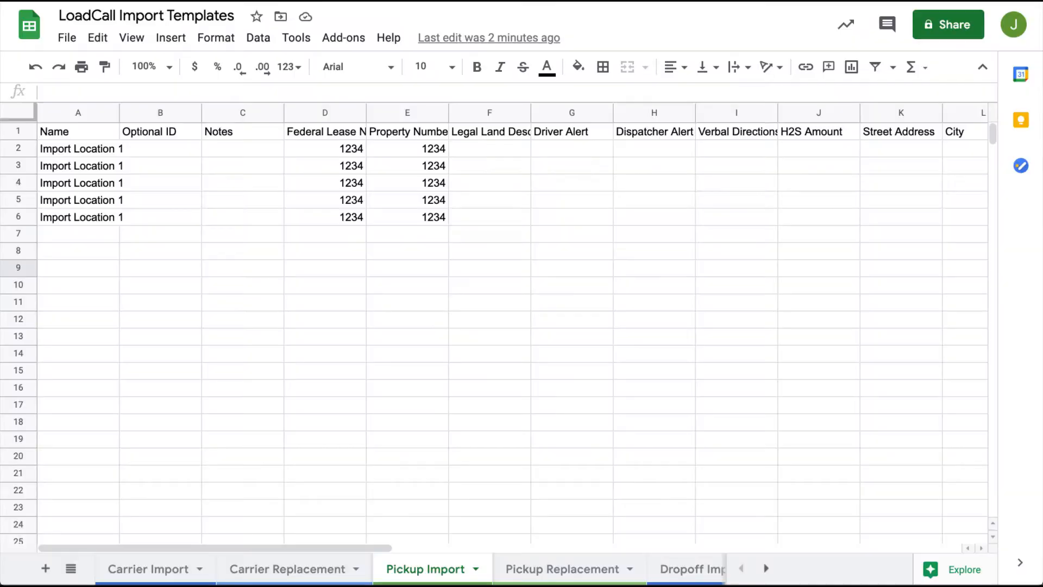
{"action": "left_click", "coordinate": [22, 132]}
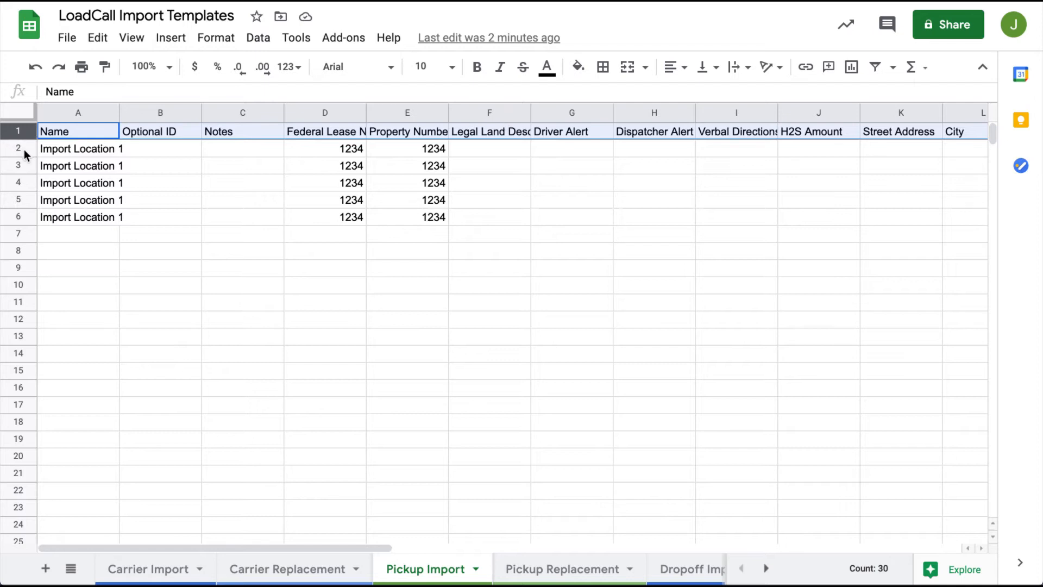
{"action": "left_click_drag", "start_coordinate": [34, 139], "coordinate": [29, 201]}
{"action": "left_click", "coordinate": [22, 145]}
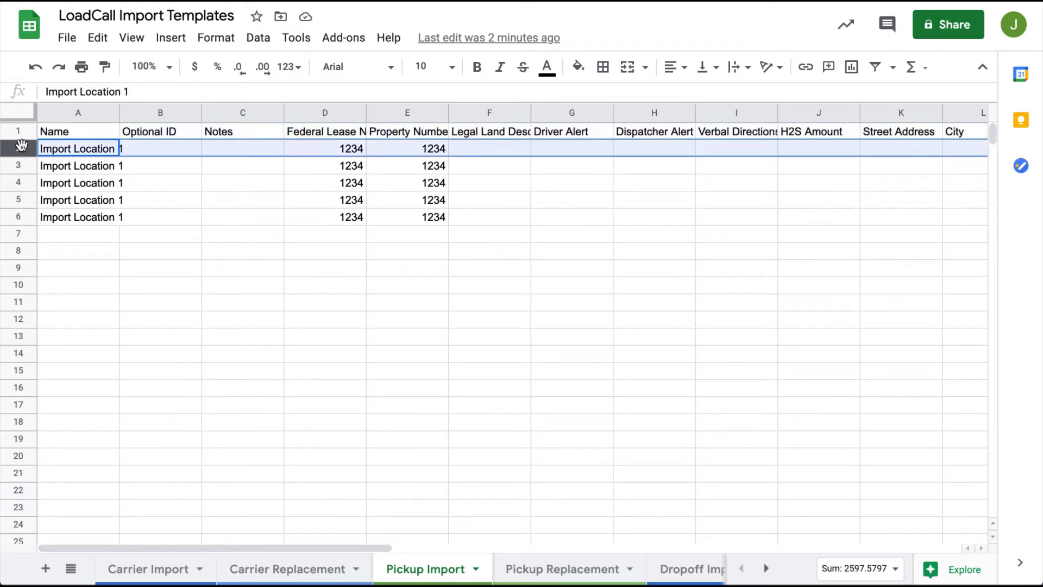
{"action": "left_click", "coordinate": [17, 220], "text": "shift"}
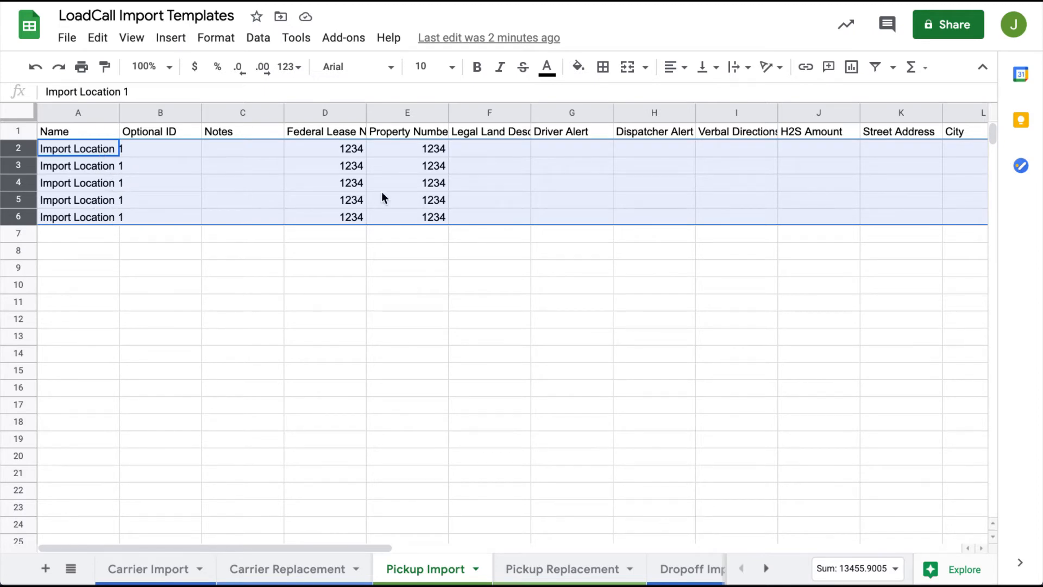
{"action": "left_click", "coordinate": [352, 153]}
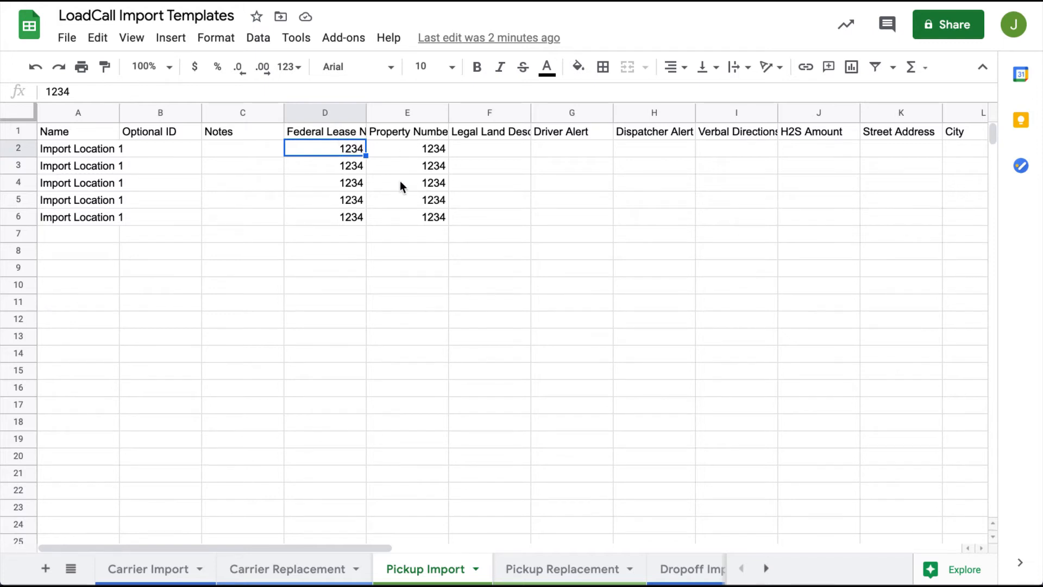
{"action": "scroll", "coordinate": [400, 182], "scroll_direction": "right", "scroll_amount": 5}
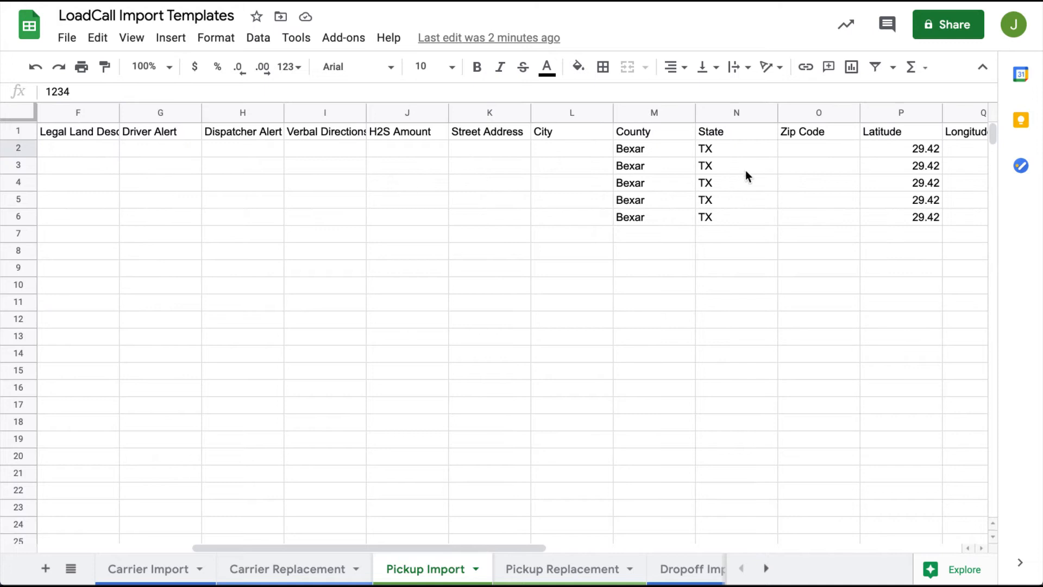
{"action": "scroll", "coordinate": [745, 198], "scroll_direction": "right", "scroll_amount": 4}
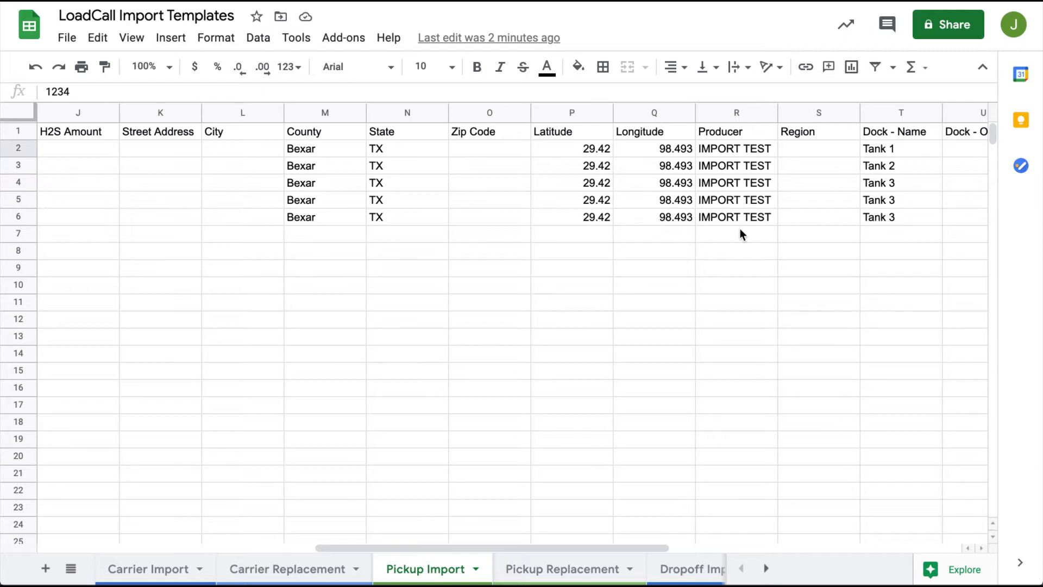
{"action": "scroll", "coordinate": [741, 233], "scroll_direction": "right", "scroll_amount": 4}
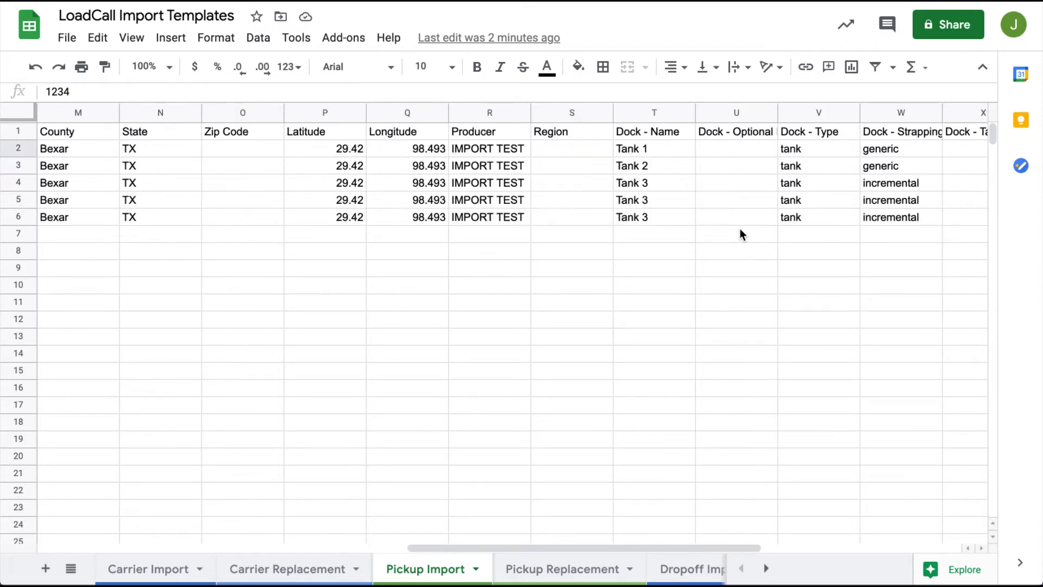
{"action": "scroll", "coordinate": [741, 232], "scroll_direction": "right", "scroll_amount": 2}
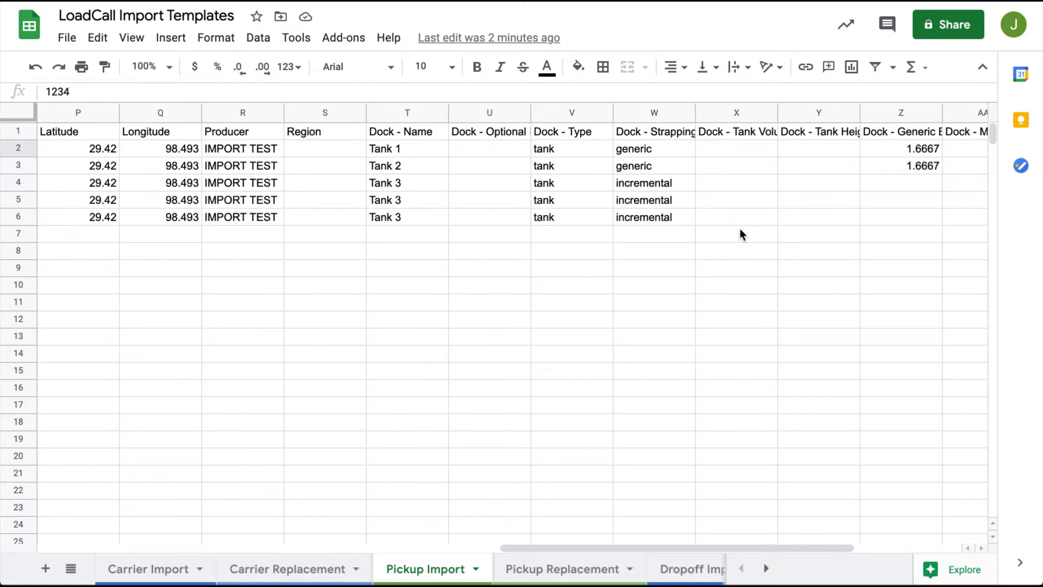
Examine the dock name, type, strapping type and generic barrels per inch columns for the generic tanks.
{"action": "left_click", "coordinate": [388, 148]}
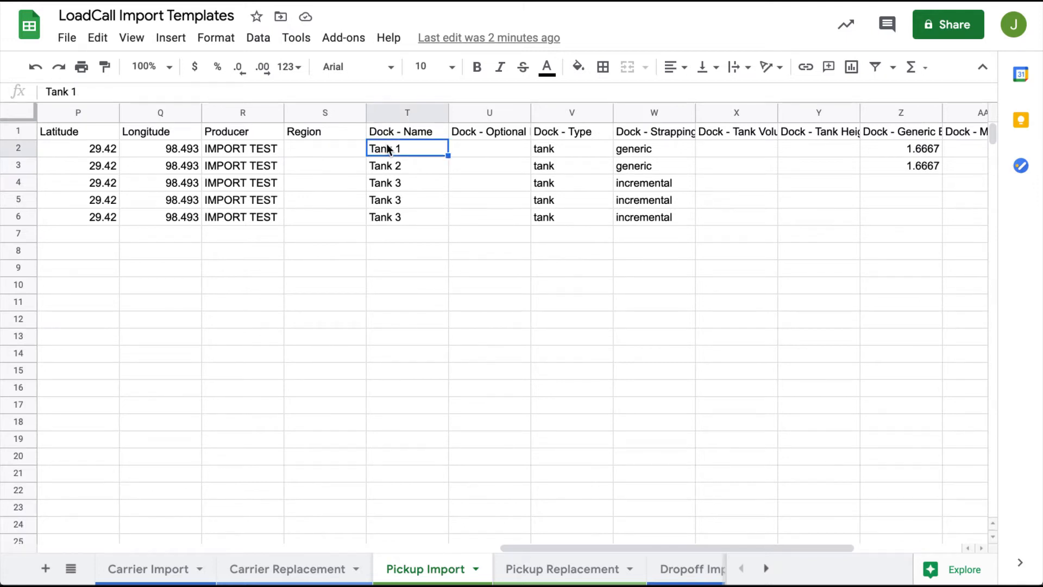
{"action": "left_click", "coordinate": [564, 145]}
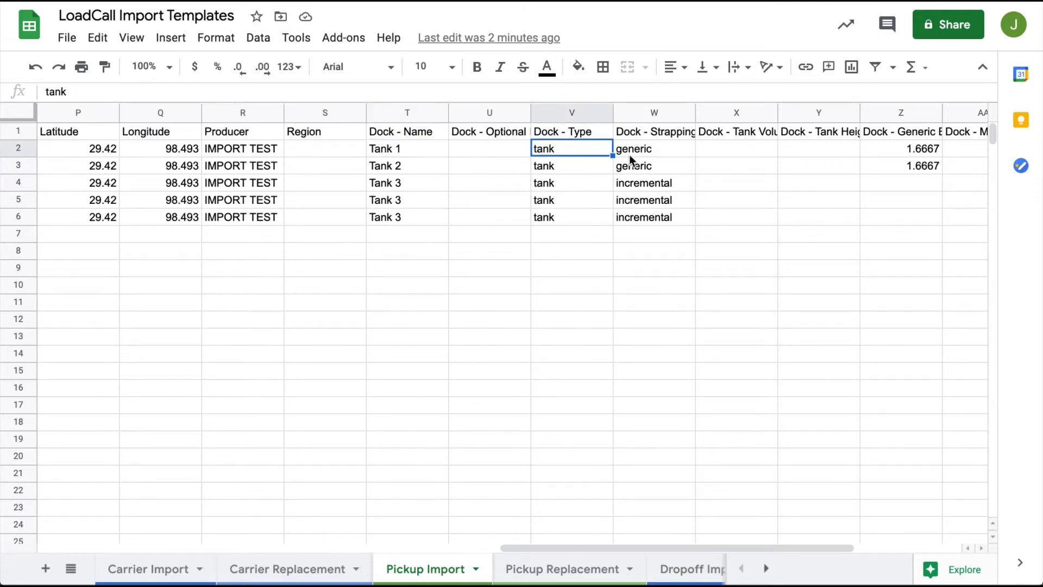
{"action": "left_click", "coordinate": [629, 154]}
{"action": "left_click", "coordinate": [553, 138]}
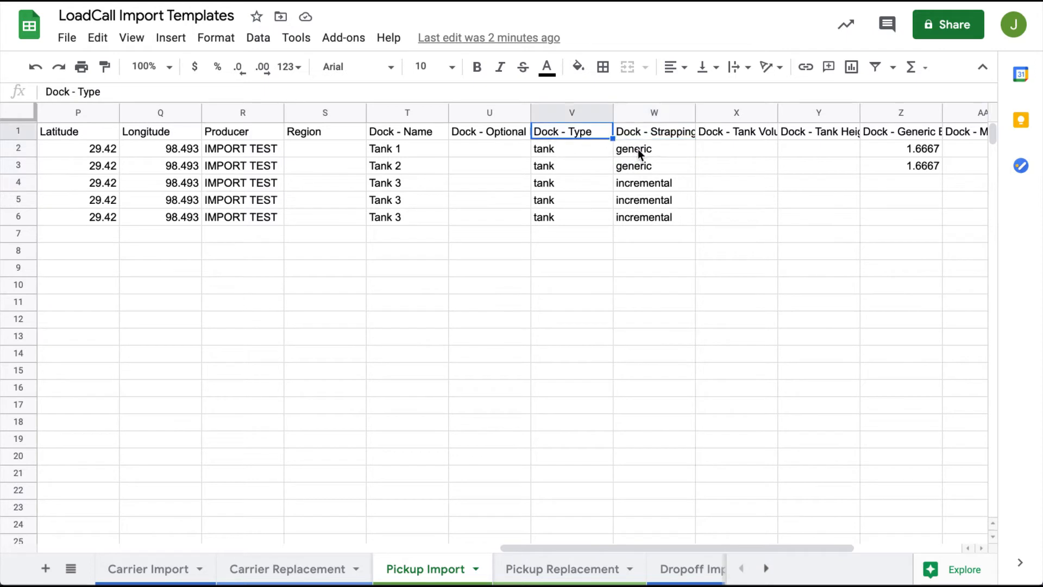
{"action": "left_click", "coordinate": [638, 149]}
{"action": "left_click", "coordinate": [572, 148]}
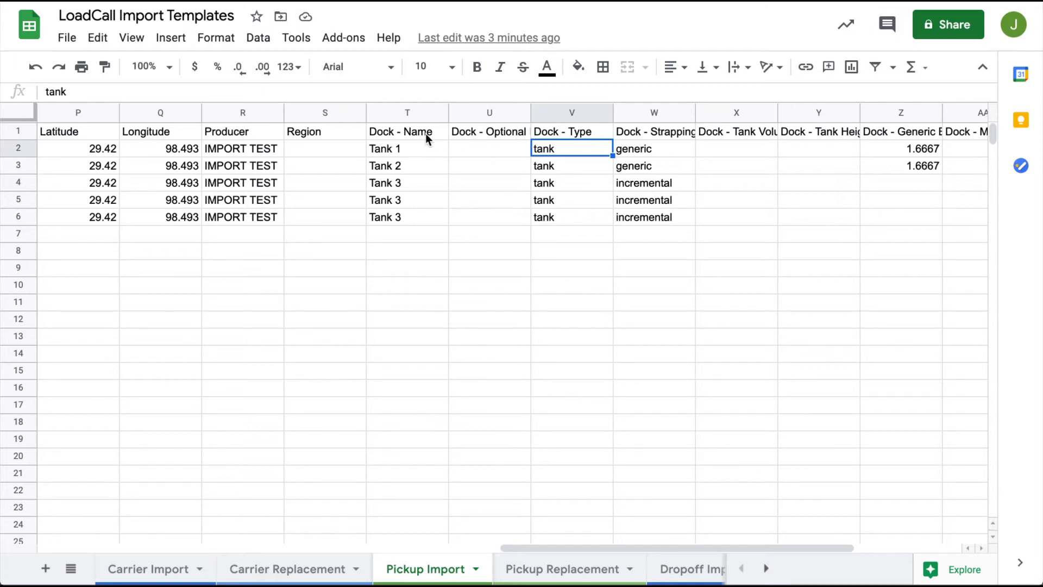
{"action": "left_click", "coordinate": [918, 149]}
{"action": "left_click", "coordinate": [915, 132]}
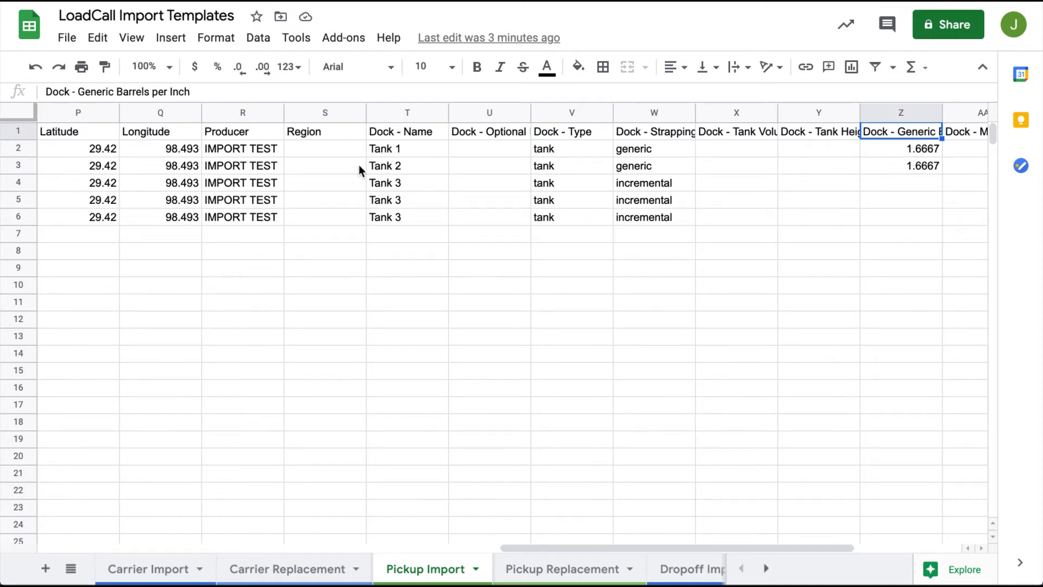
Examine the Tank 3 rows' incremental strapping type and their strapping start, end and barrels per inch values.
{"action": "left_click", "coordinate": [403, 185]}
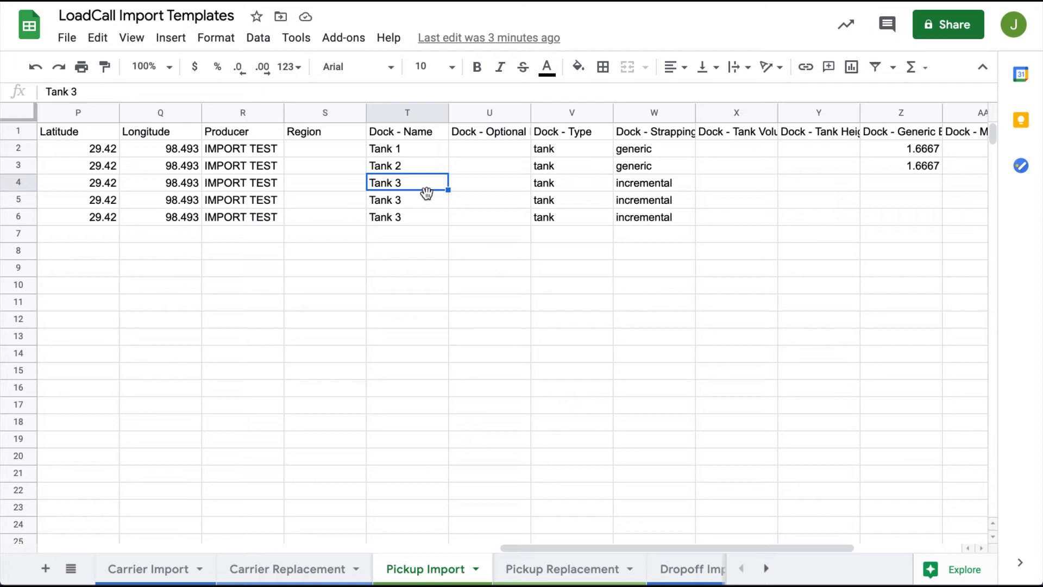
{"action": "left_click", "coordinate": [654, 182]}
{"action": "scroll", "coordinate": [654, 181], "scroll_direction": "right", "scroll_amount": 4}
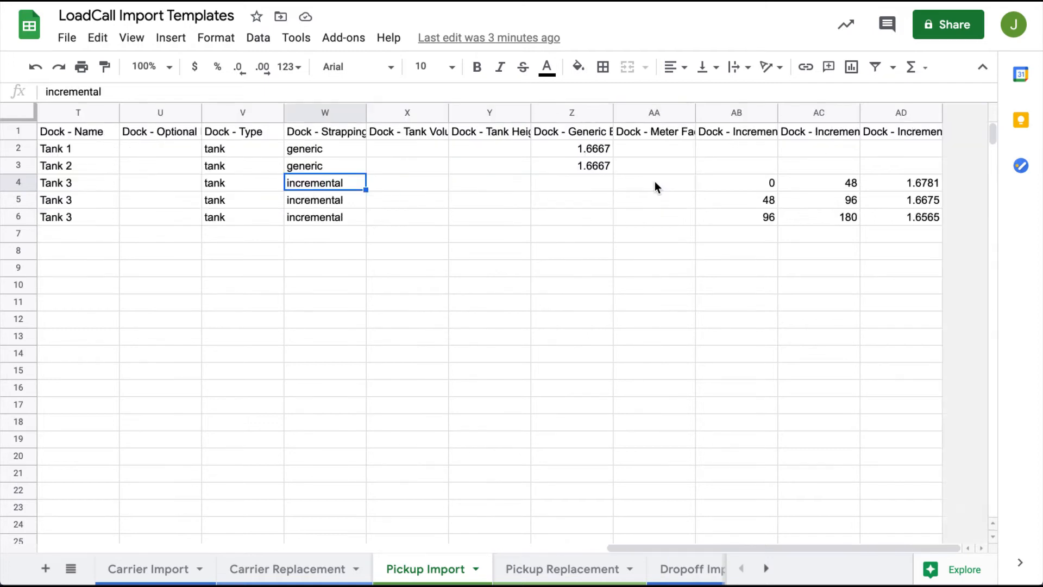
{"action": "left_click", "coordinate": [771, 186]}
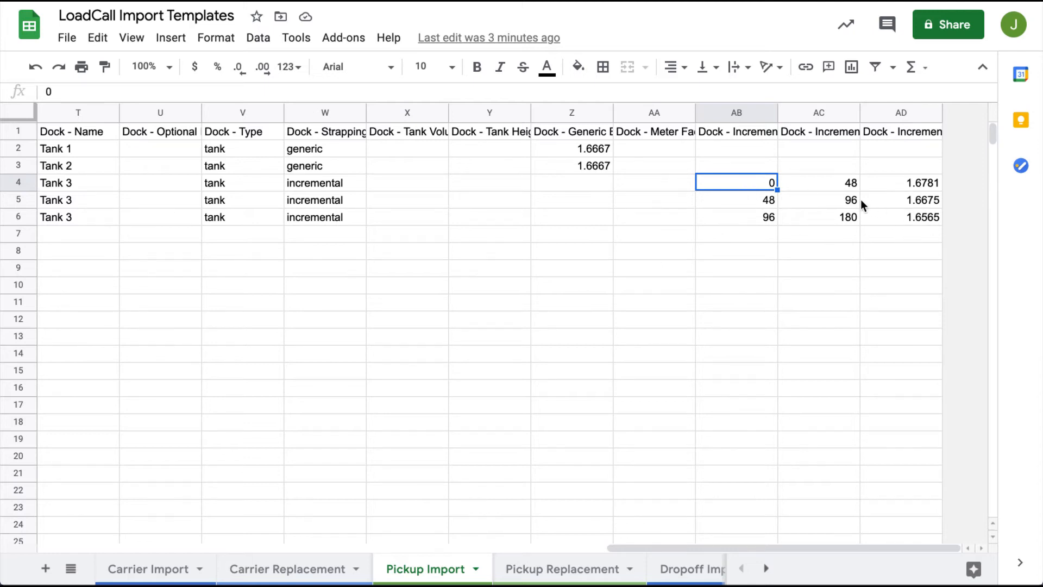
{"action": "left_click", "coordinate": [885, 218]}
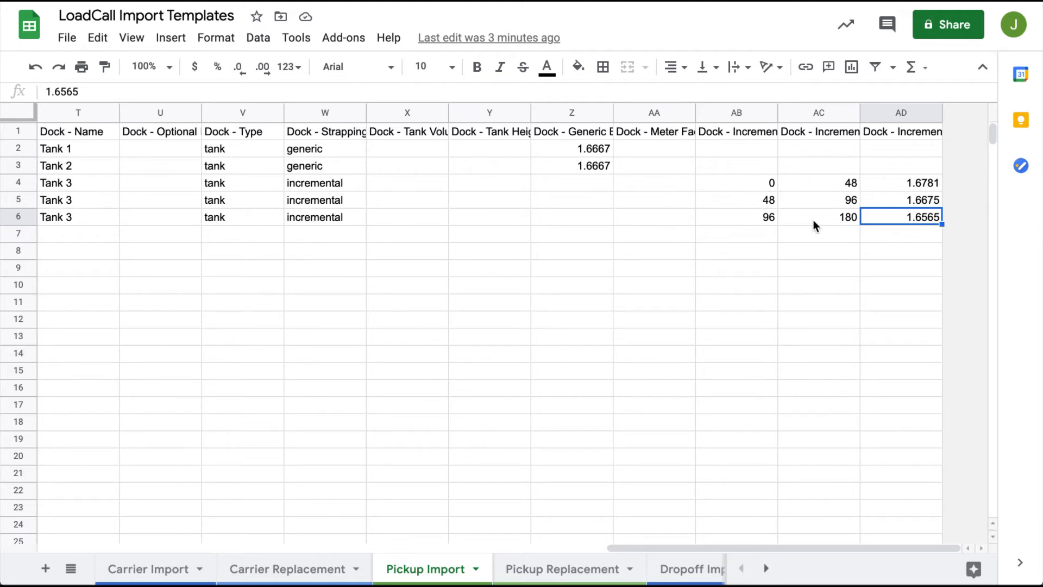
Download the current Pickup Import sheet as a comma-separated values (.csv) file.
{"action": "scroll", "coordinate": [800, 201], "scroll_direction": "left", "scroll_amount": 10}
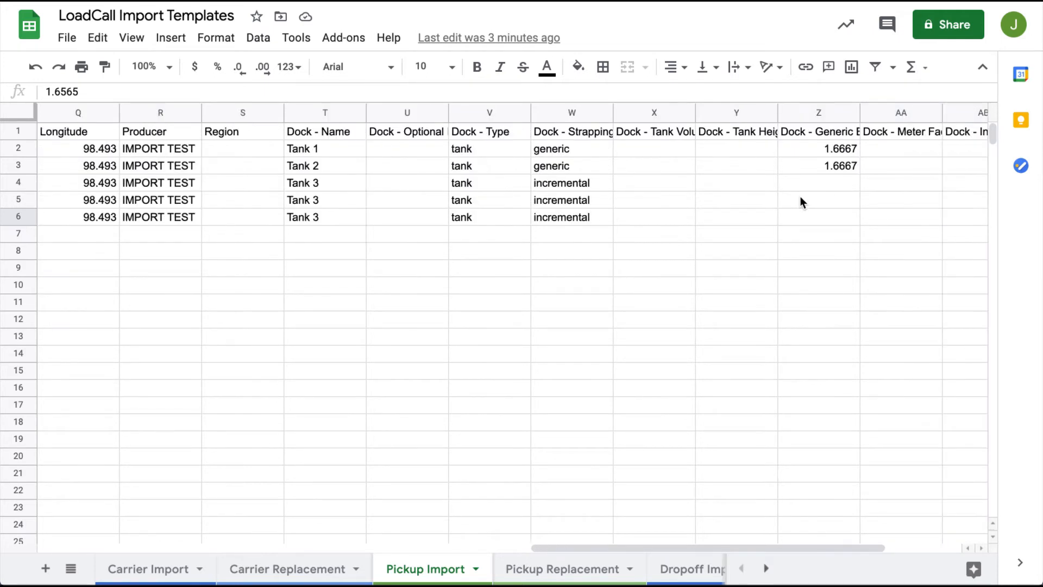
{"action": "scroll", "coordinate": [801, 201], "scroll_direction": "left", "scroll_amount": 10}
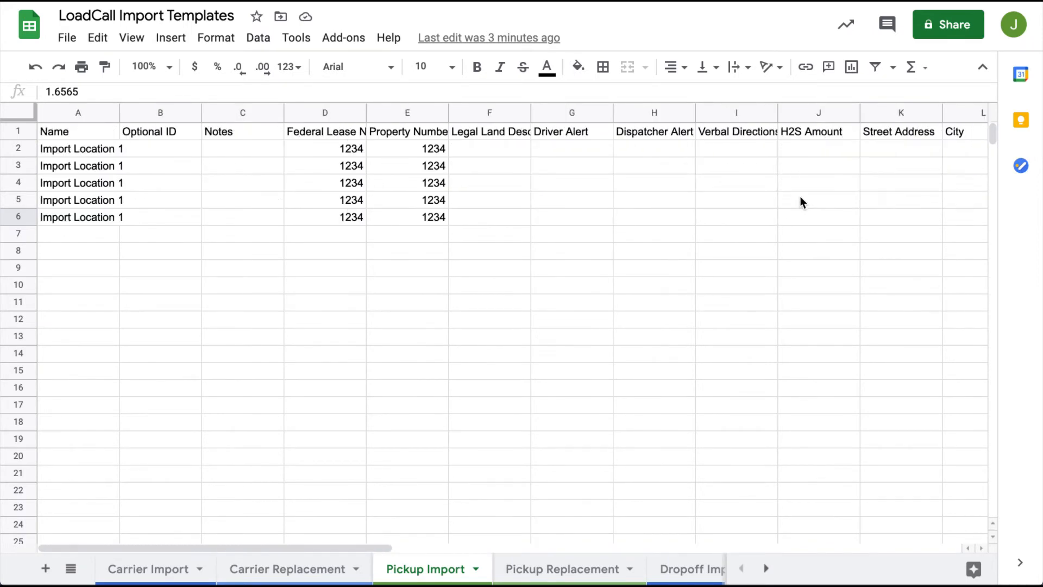
{"action": "left_click", "coordinate": [67, 38]}
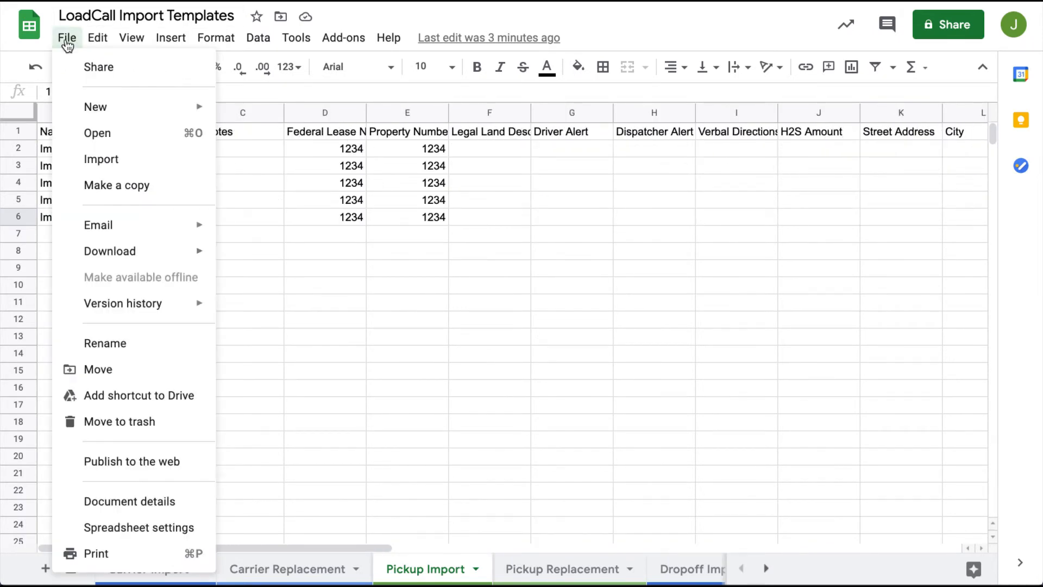
{"action": "mouse_move", "coordinate": [163, 253]}
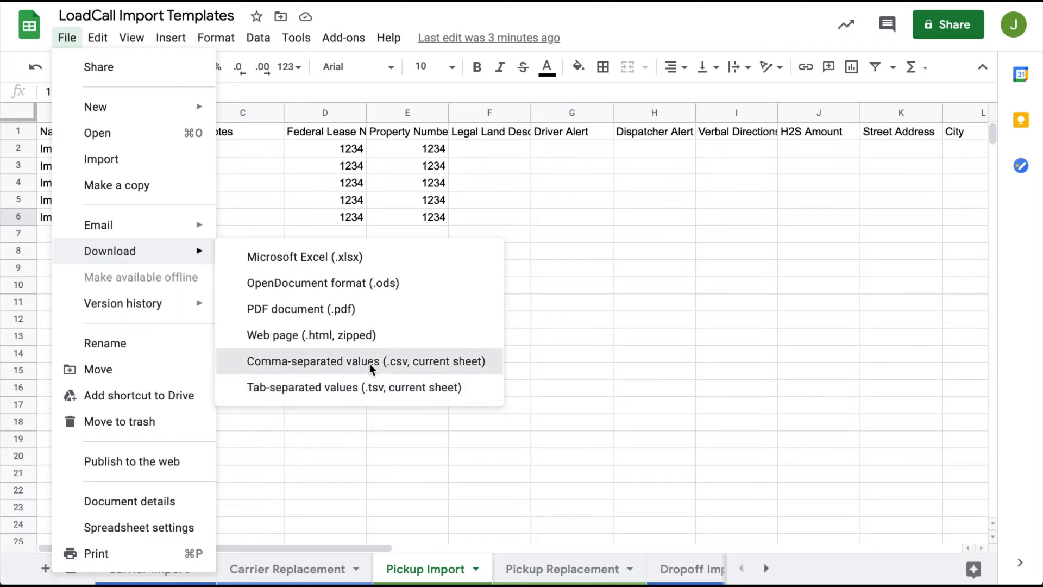
{"action": "left_click", "coordinate": [433, 360]}
Switch back to the LoadCall Import Pickups page and upload the downloaded LoadCall Import CSV file from Downloads.
{"action": "left_click", "coordinate": [283, 1]}
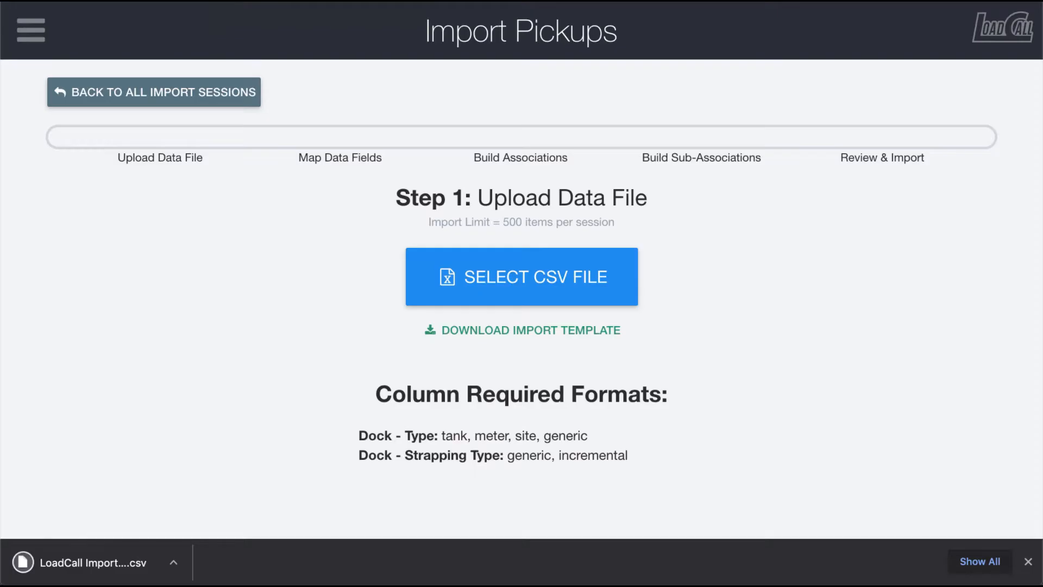
{"action": "left_click", "coordinate": [499, 288]}
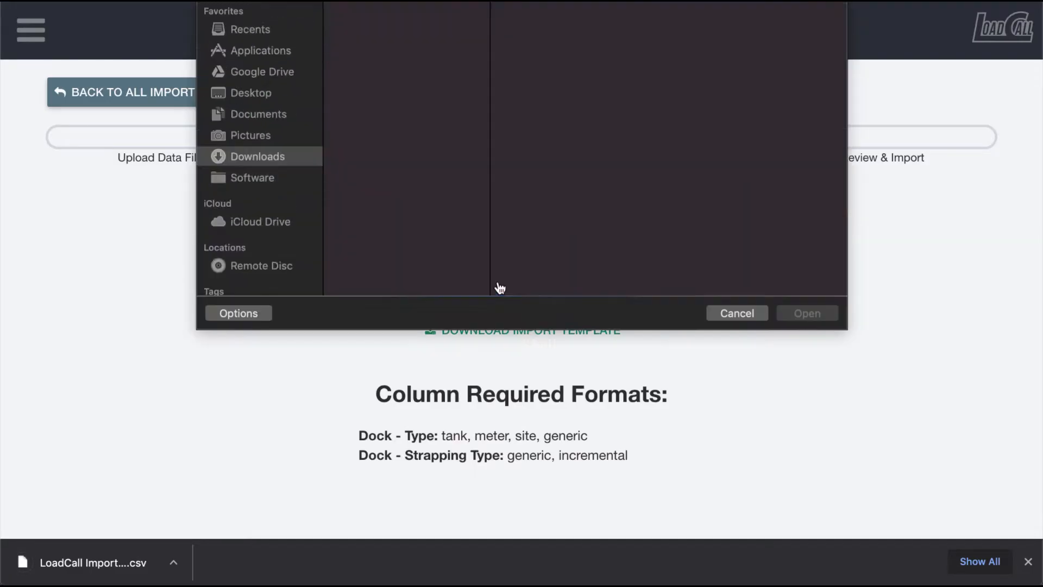
{"action": "left_click", "coordinate": [422, 34]}
{"action": "left_click", "coordinate": [815, 344]}
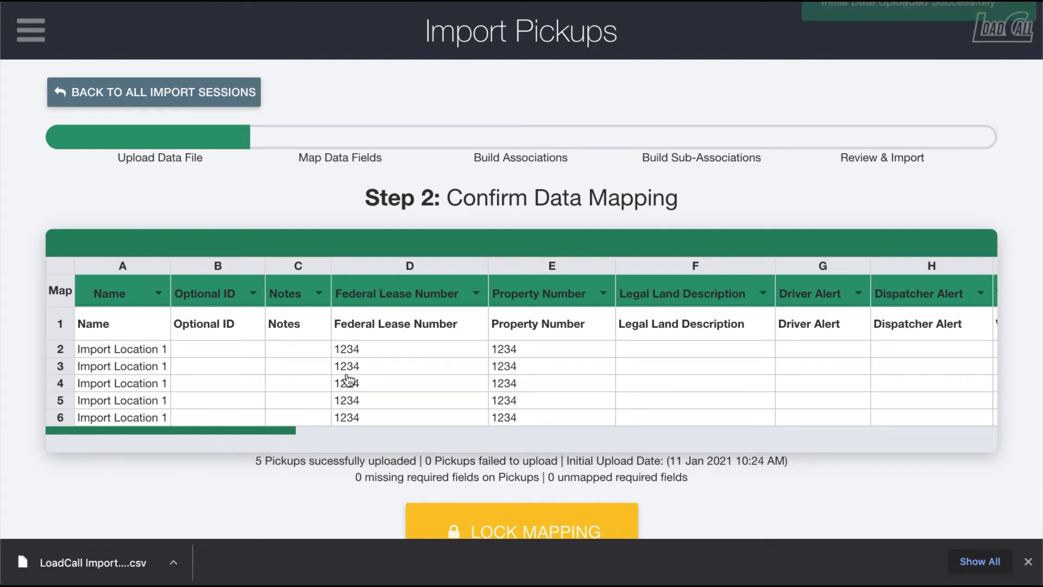
Review the field mapping across all columns of the uploaded pickups and lock the mapping.
{"action": "scroll", "coordinate": [346, 381], "scroll_direction": "right", "scroll_amount": 10}
{"action": "scroll", "coordinate": [349, 381], "scroll_direction": "right", "scroll_amount": 15}
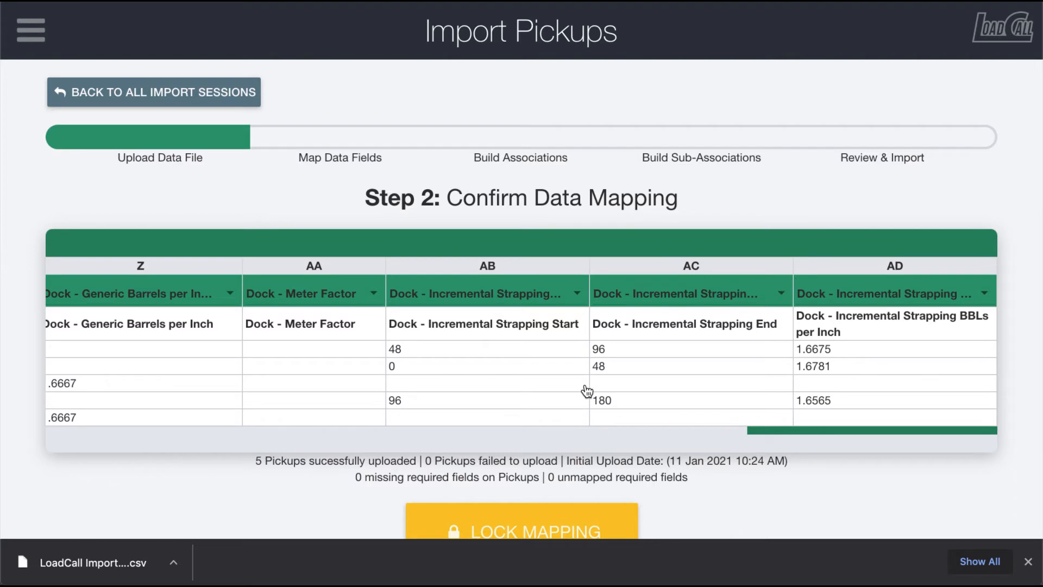
{"action": "scroll", "coordinate": [587, 391], "scroll_direction": "left", "scroll_amount": 15}
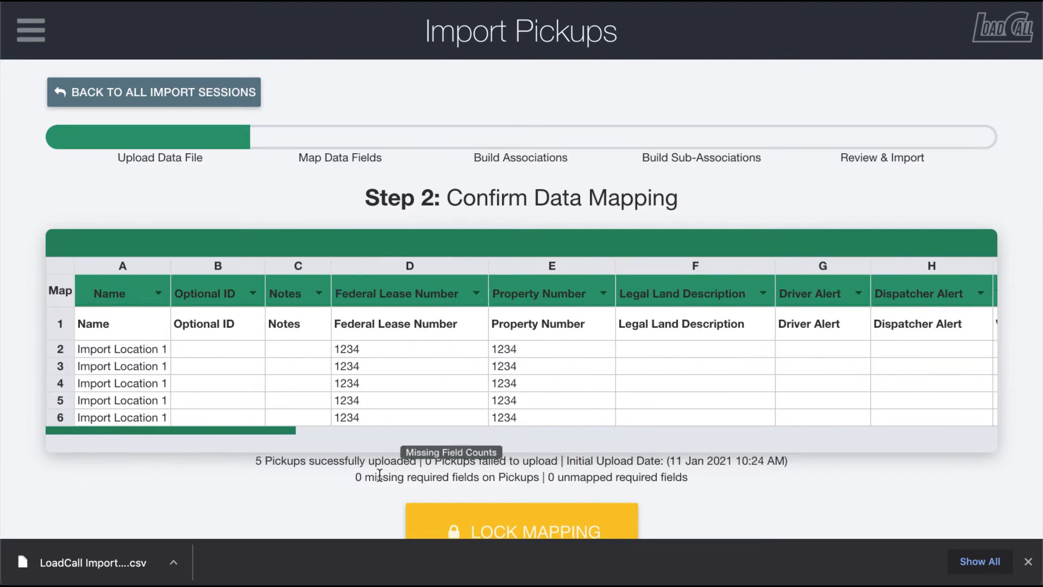
{"action": "scroll", "coordinate": [381, 476], "scroll_direction": "down", "scroll_amount": 2}
{"action": "left_click", "coordinate": [1028, 561]}
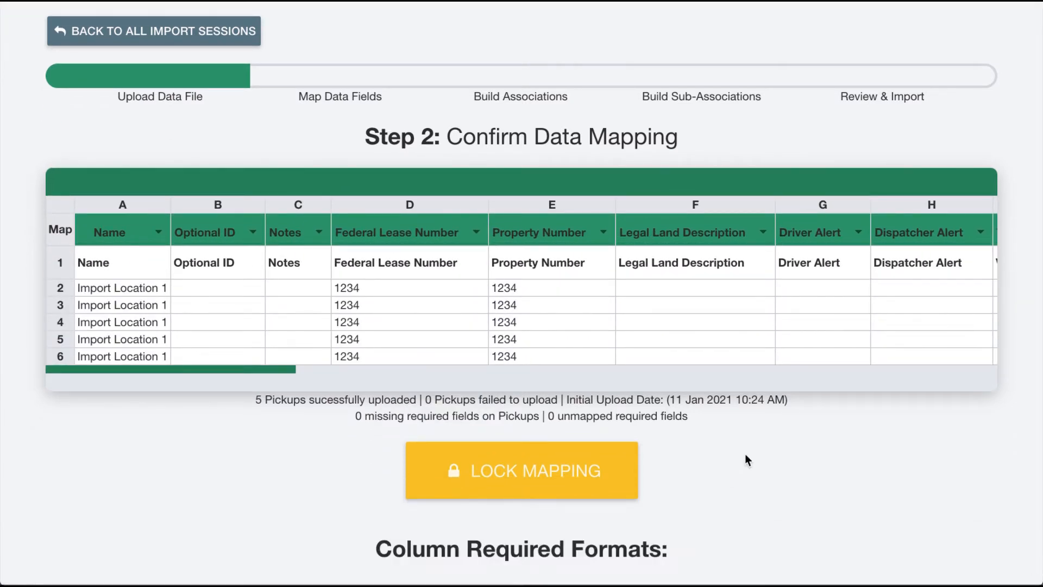
{"action": "left_click", "coordinate": [519, 469]}
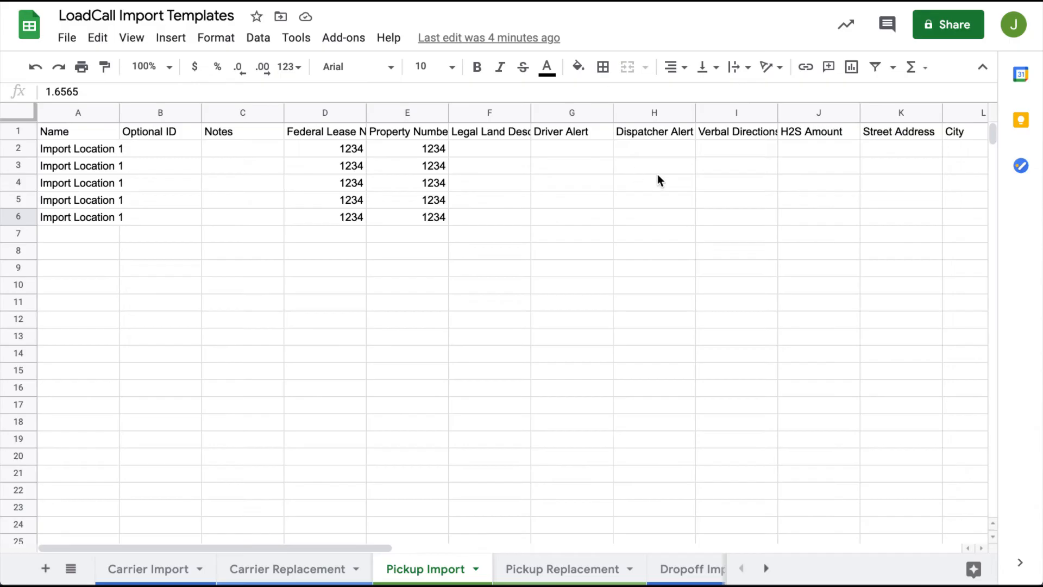
Check the Producer column in the Pickup Import sheet and, back in LoadCall, map the IMPORT TEST producer to KODIAK ENERGY.
{"action": "scroll", "coordinate": [658, 175], "scroll_direction": "right", "scroll_amount": 10}
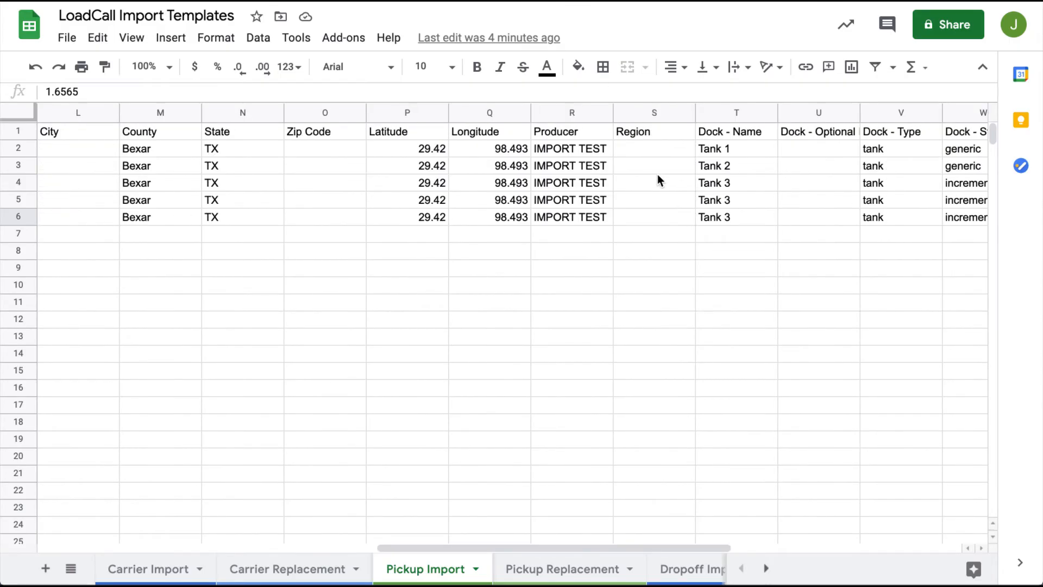
{"action": "left_click", "coordinate": [588, 109]}
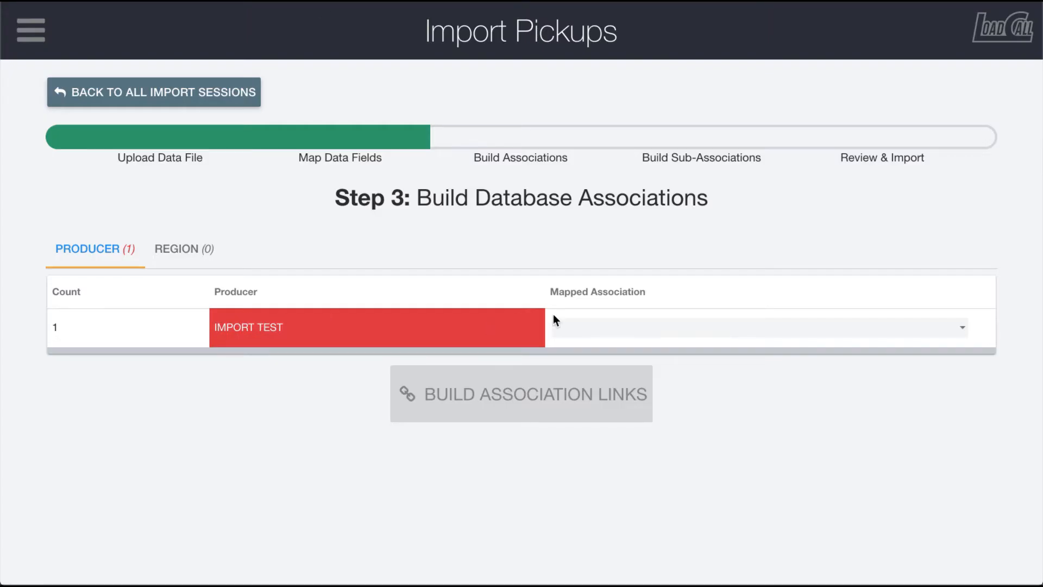
{"action": "left_click", "coordinate": [598, 327]}
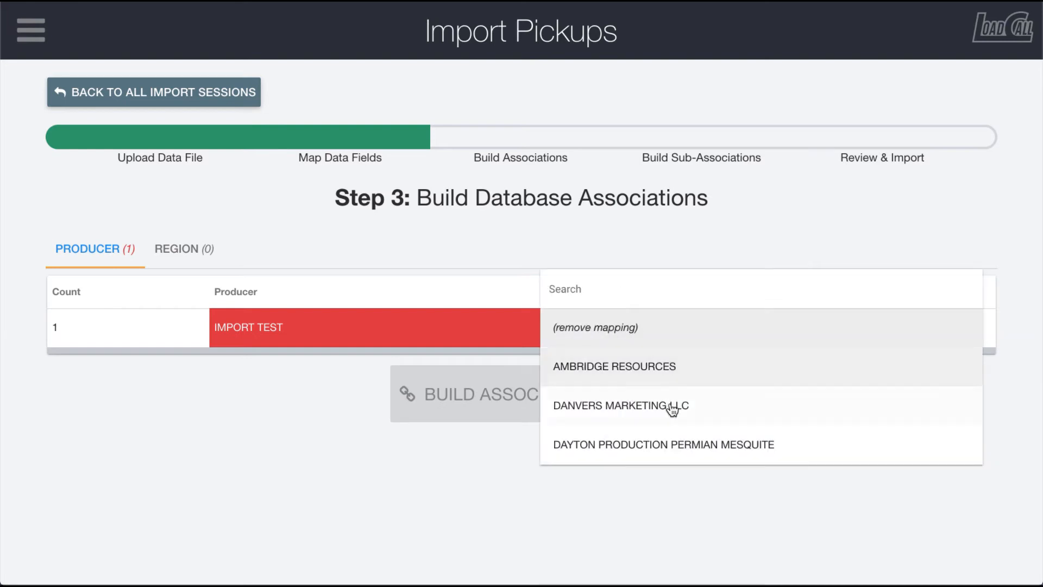
{"action": "scroll", "coordinate": [646, 334], "scroll_direction": "down", "scroll_amount": 4}
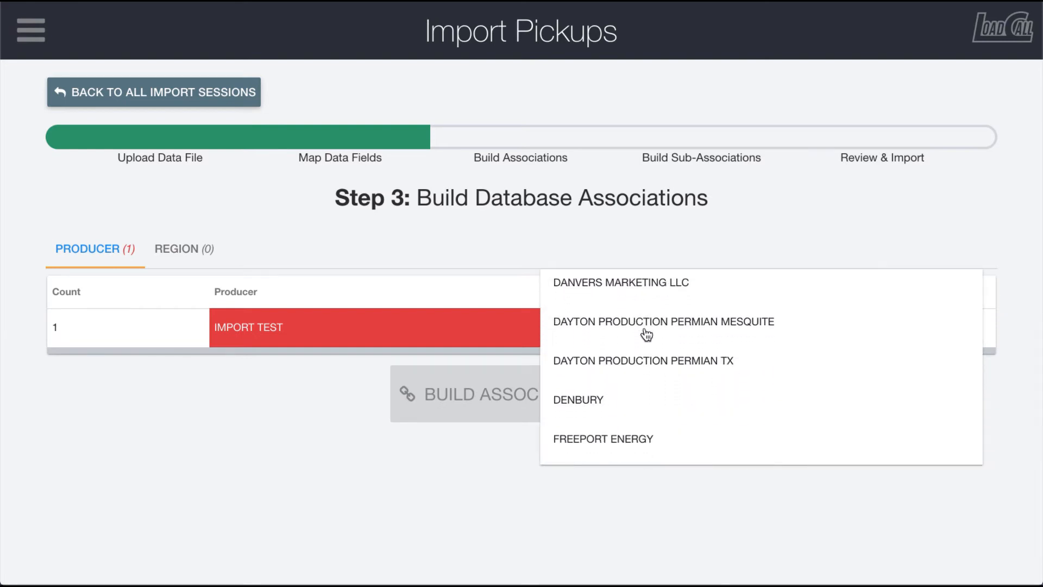
{"action": "scroll", "coordinate": [647, 334], "scroll_direction": "down", "scroll_amount": 3}
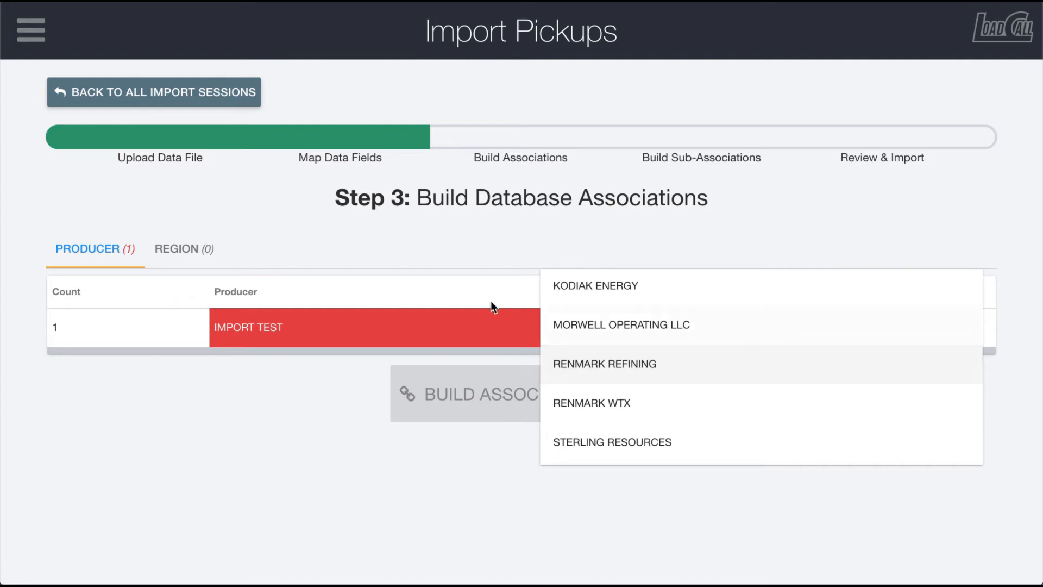
{"action": "scroll", "coordinate": [624, 371], "scroll_direction": "up", "scroll_amount": 1}
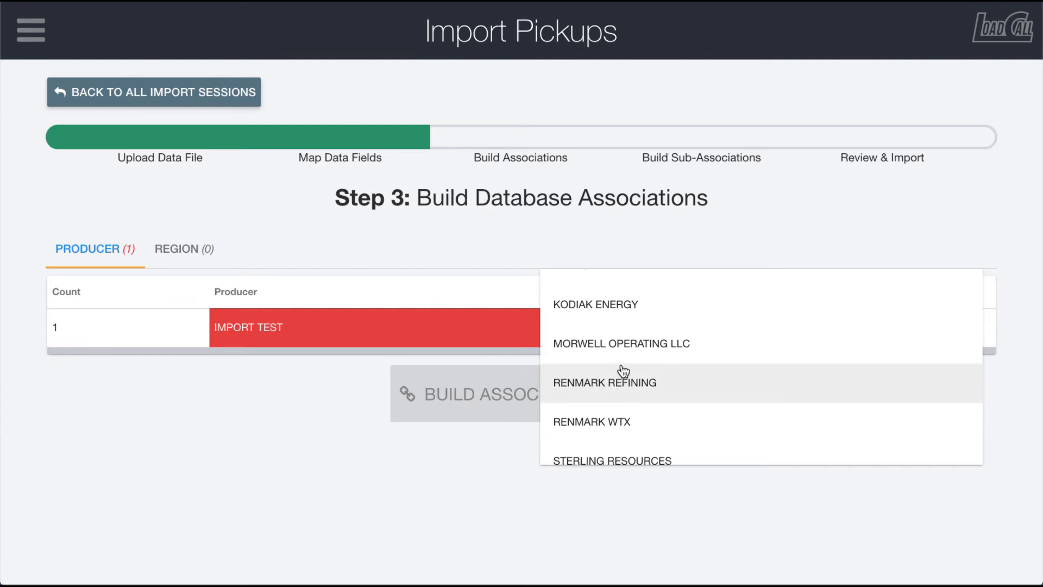
{"action": "left_click", "coordinate": [605, 327]}
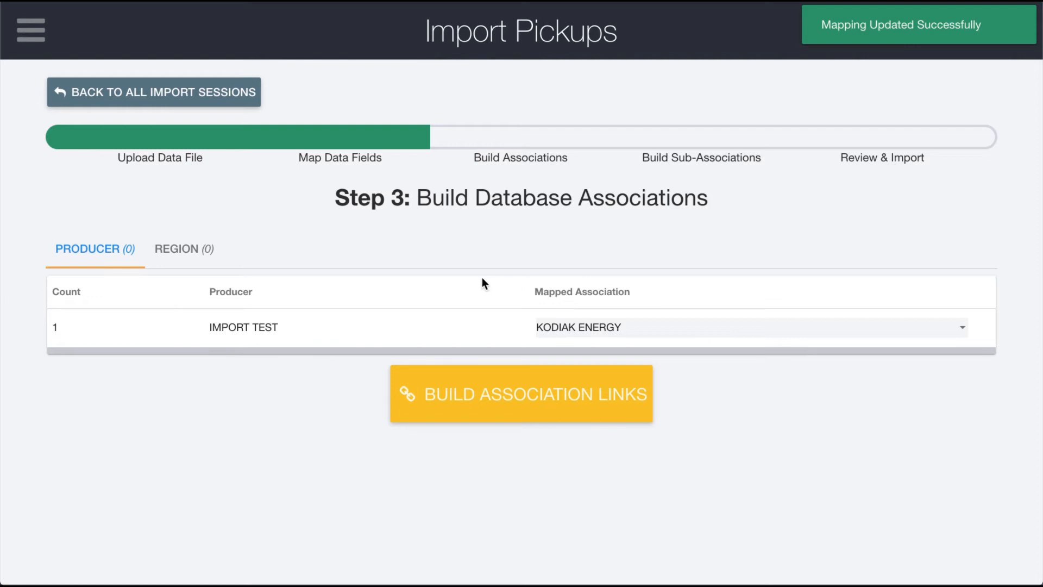
Build the association and sub-association links and upload the previewed pickup, Import Location 1.
{"action": "left_click", "coordinate": [444, 384]}
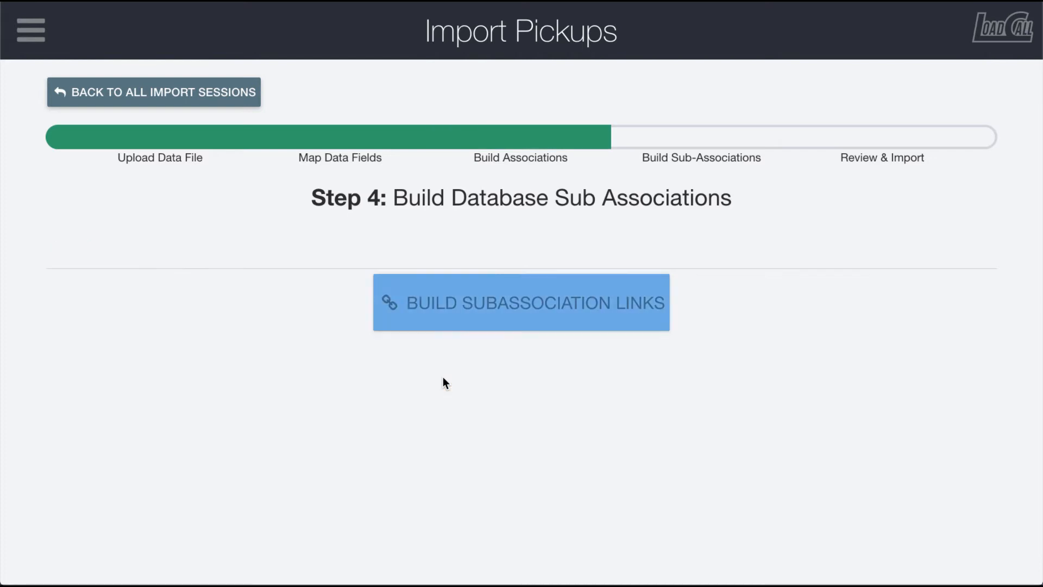
{"action": "left_click", "coordinate": [494, 315]}
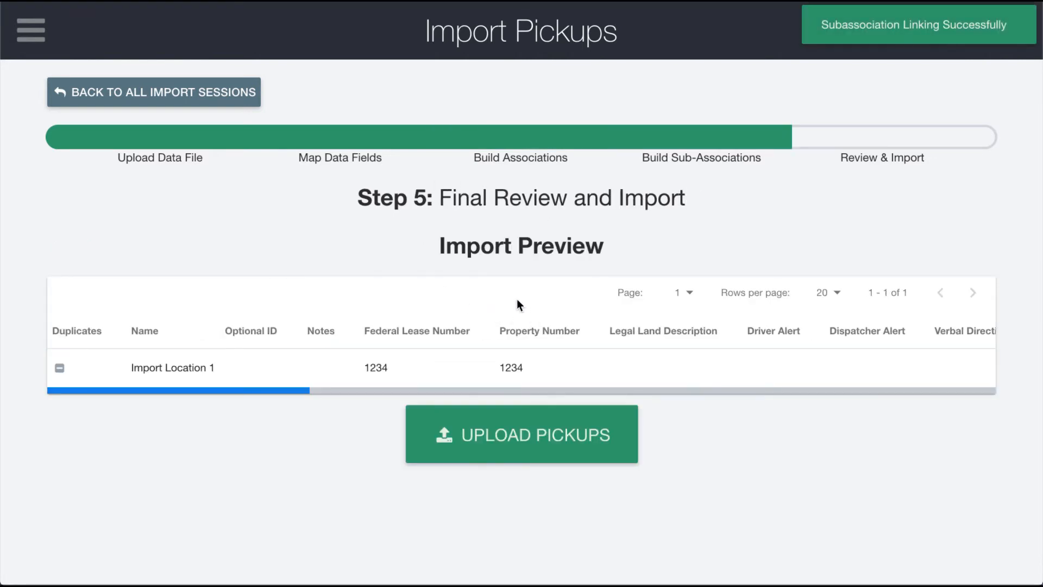
{"action": "scroll", "coordinate": [204, 378], "scroll_direction": "right", "scroll_amount": 5}
{"action": "scroll", "coordinate": [204, 376], "scroll_direction": "left", "scroll_amount": 5}
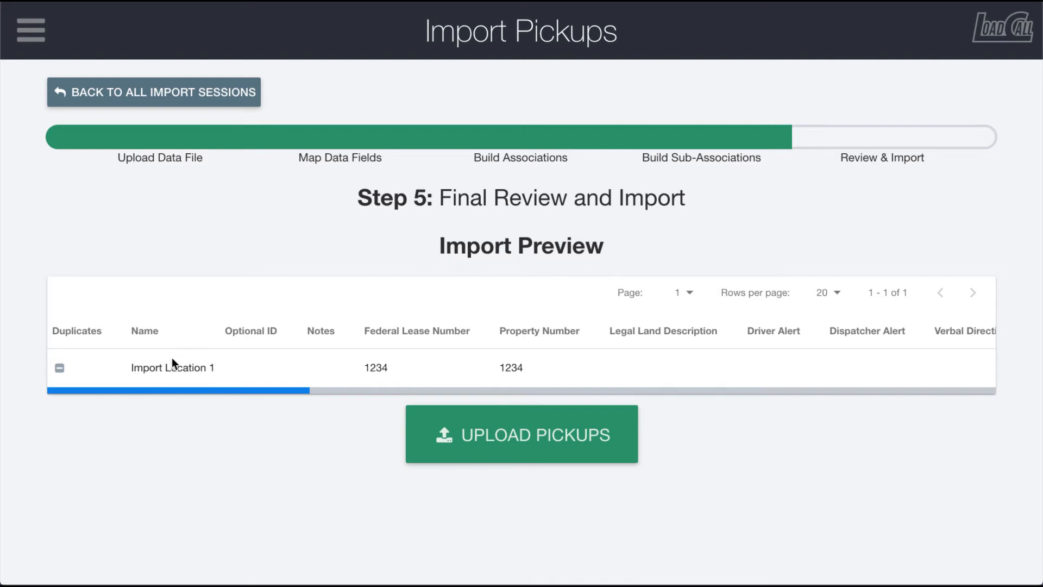
{"action": "left_click", "coordinate": [512, 446]}
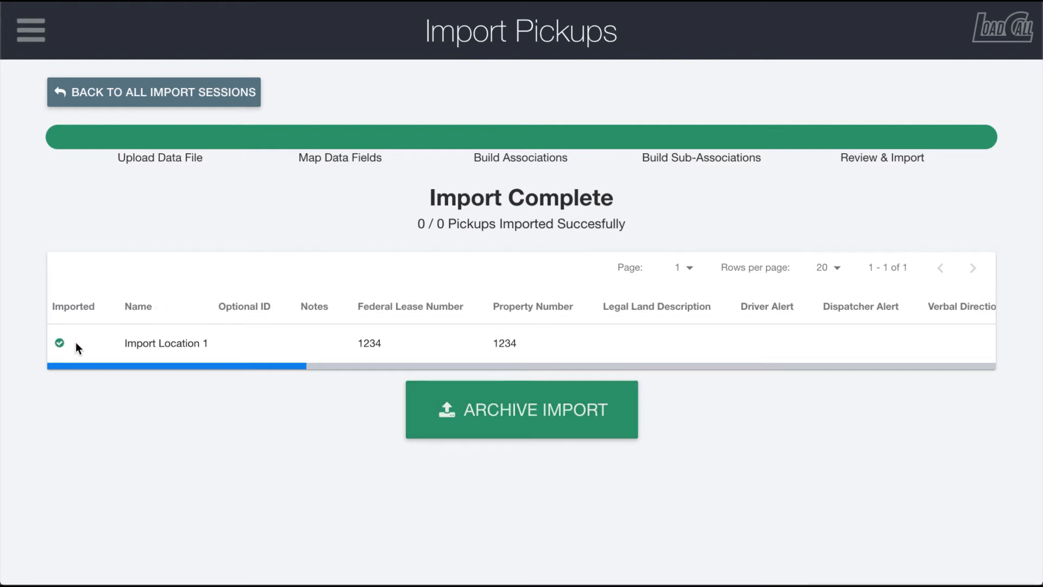
Return to the Pickups directory and search by name for Import Location 1.
{"action": "left_click", "coordinate": [217, 101]}
{"action": "left_click", "coordinate": [106, 100]}
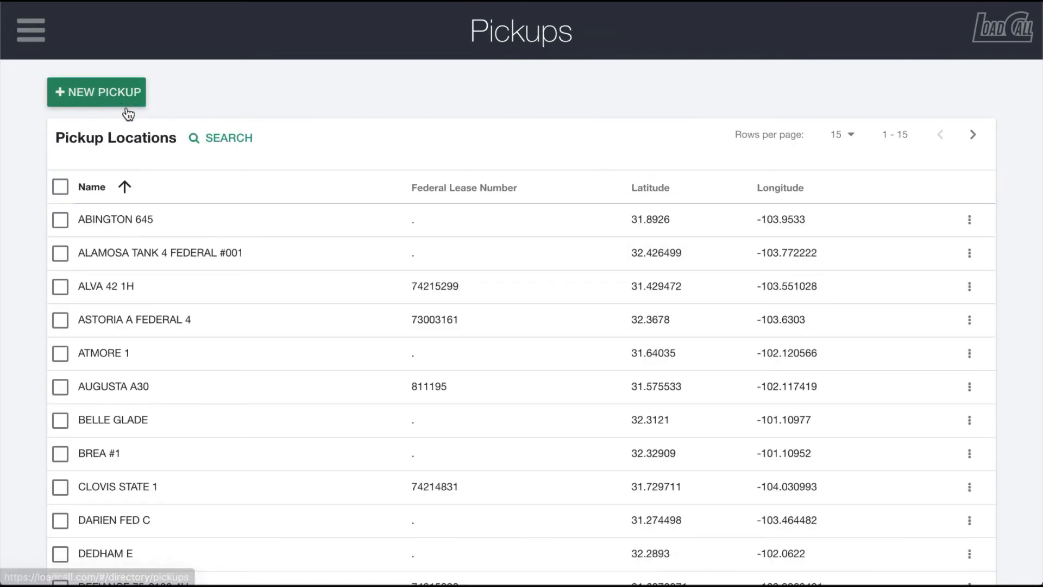
{"action": "left_click", "coordinate": [243, 146]}
{"action": "left_click", "coordinate": [172, 164]}
{"action": "left_click", "coordinate": [209, 170]}
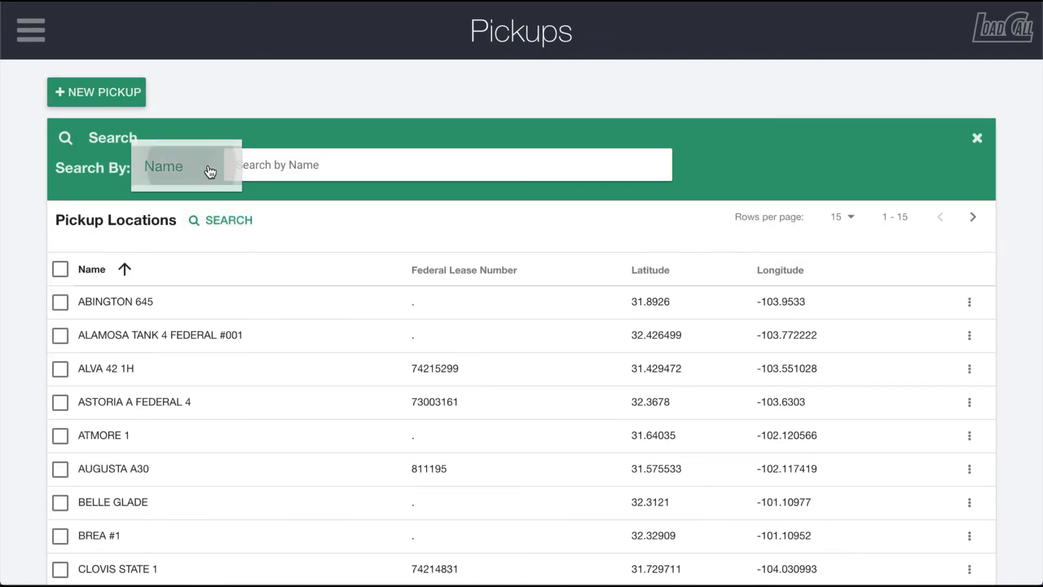
{"action": "type", "text": "impo"}
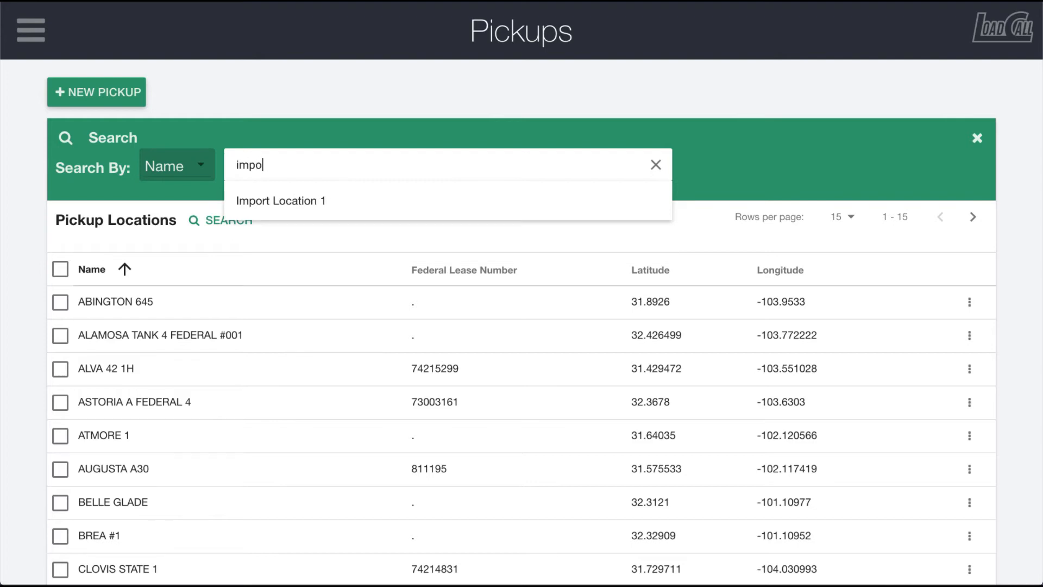
{"action": "left_click", "coordinate": [260, 200]}
Open the details of Import Location 1 and examine the dock and strapping data of Tanks 1, 2 and 3.
{"action": "left_click", "coordinate": [969, 302]}
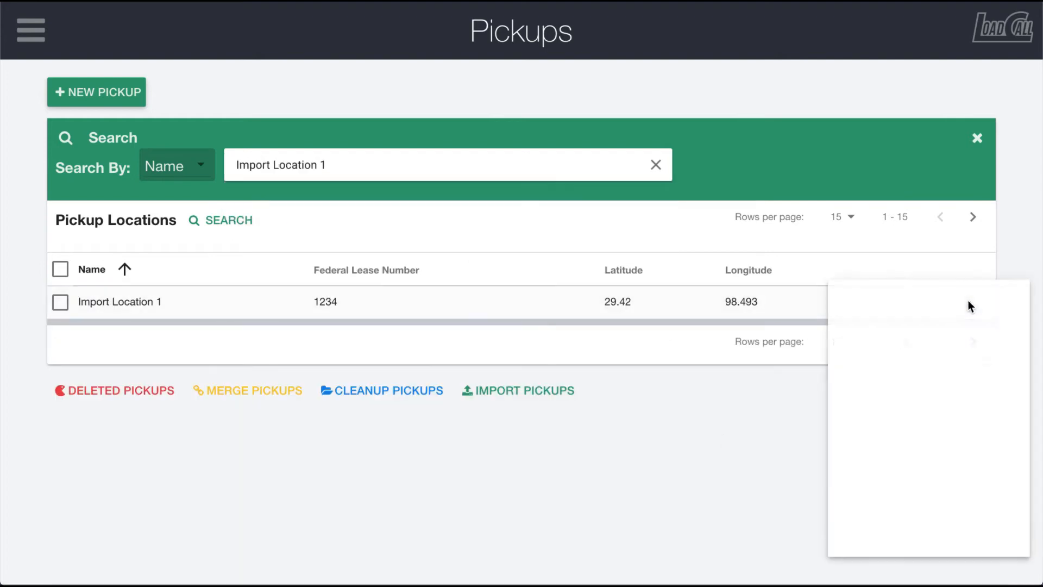
{"action": "left_click", "coordinate": [889, 306]}
{"action": "left_click", "coordinate": [224, 129]}
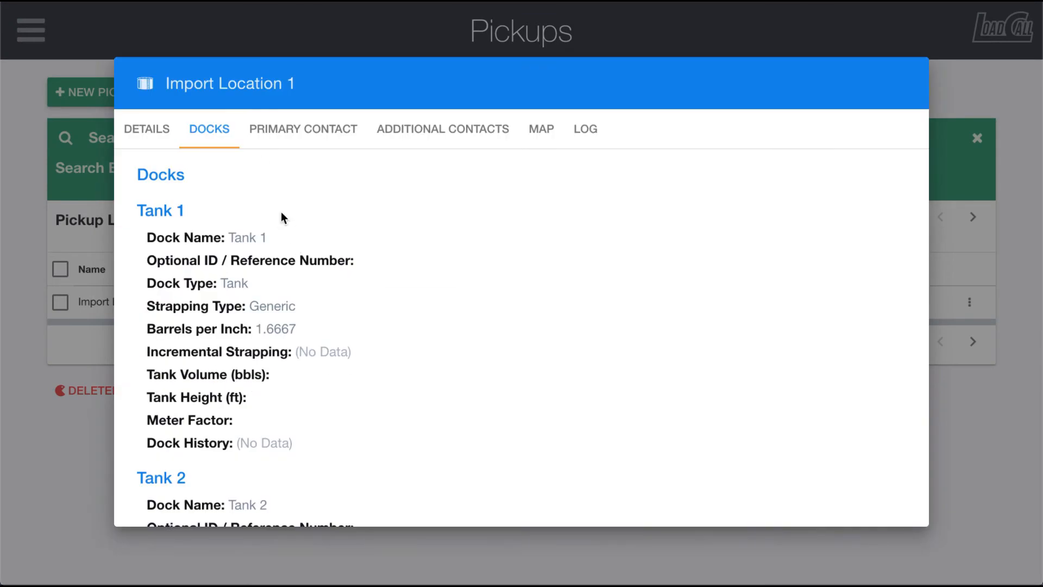
{"action": "scroll", "coordinate": [270, 338], "scroll_direction": "down", "scroll_amount": 3}
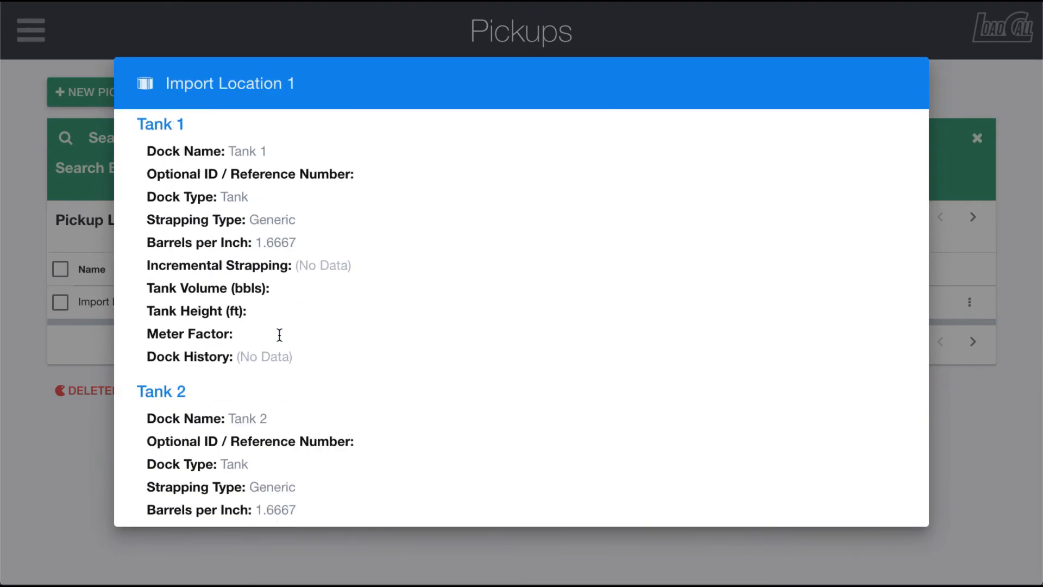
{"action": "scroll", "coordinate": [275, 456], "scroll_direction": "down", "scroll_amount": 6}
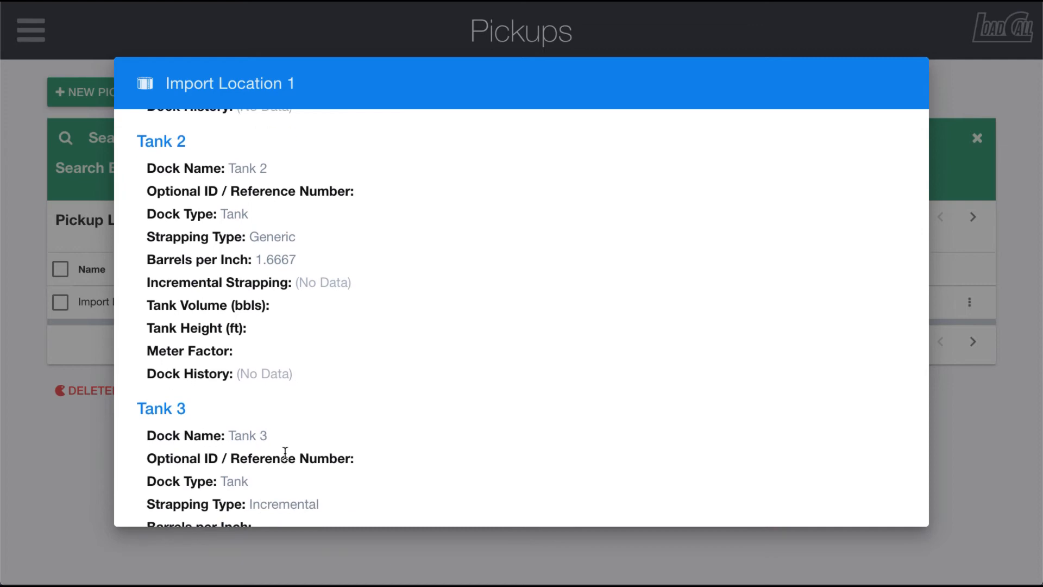
{"action": "scroll", "coordinate": [287, 460], "scroll_direction": "down", "scroll_amount": 3}
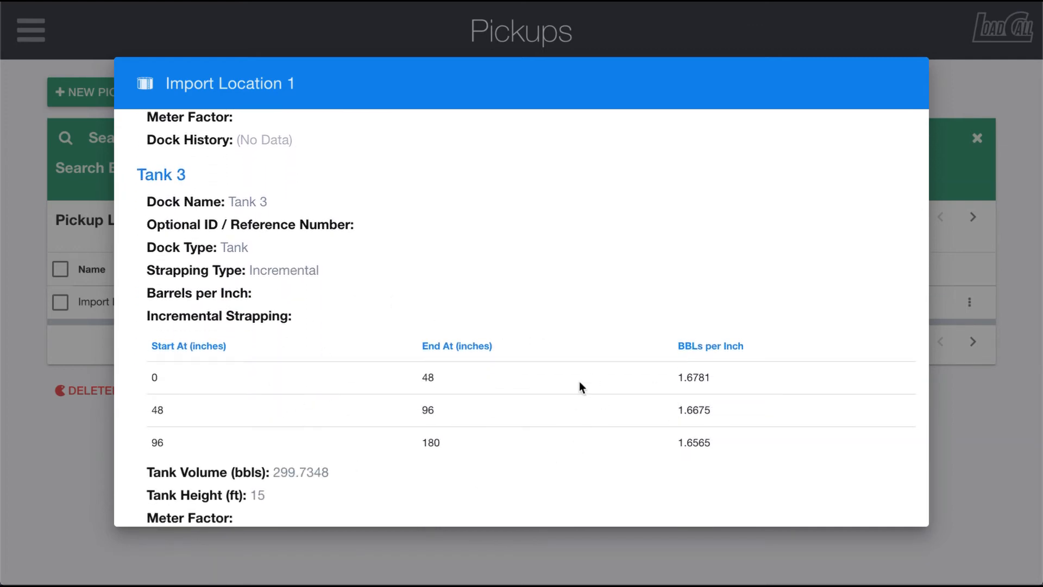
{"action": "scroll", "coordinate": [520, 374], "scroll_direction": "down", "scroll_amount": 2}
{"action": "scroll", "coordinate": [520, 374], "scroll_direction": "up", "scroll_amount": 7}
{"action": "scroll", "coordinate": [520, 373], "scroll_direction": "up", "scroll_amount": 5}
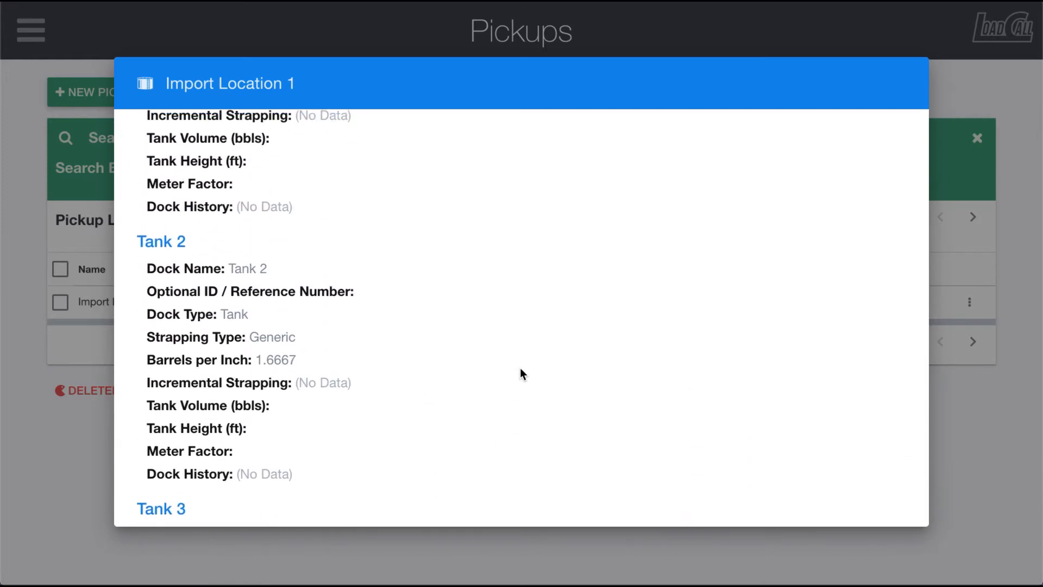
{"action": "left_click", "coordinate": [45, 130]}
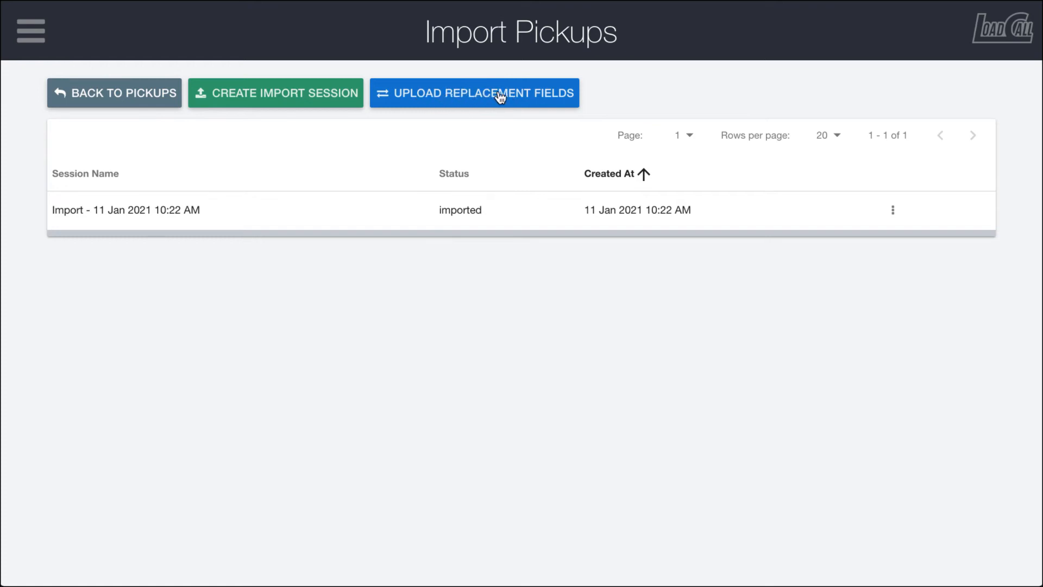
Create a replacement import session for pickups under the suggested session name.
{"action": "left_click", "coordinate": [464, 98]}
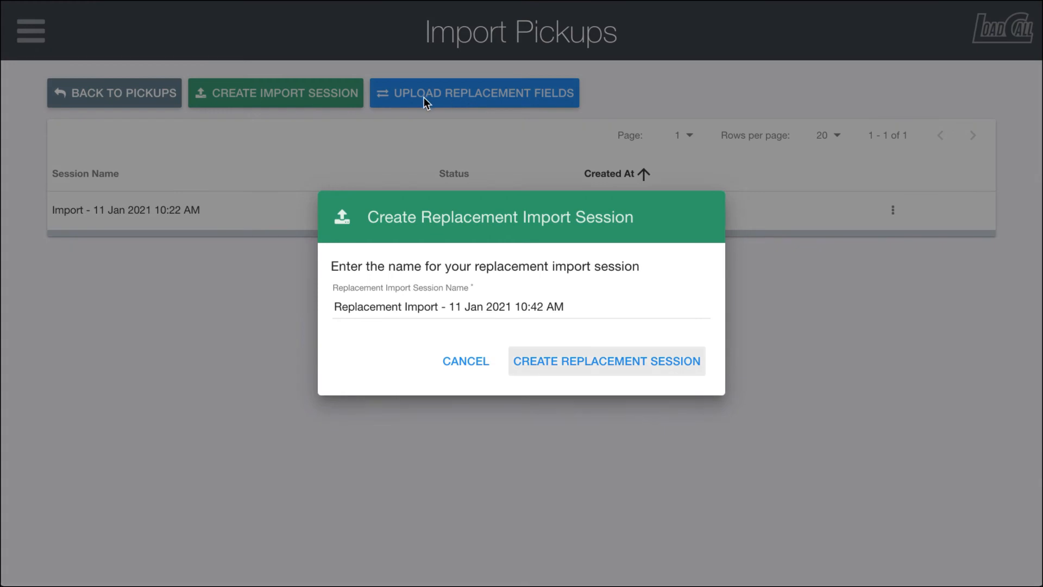
{"action": "left_click", "coordinate": [542, 368]}
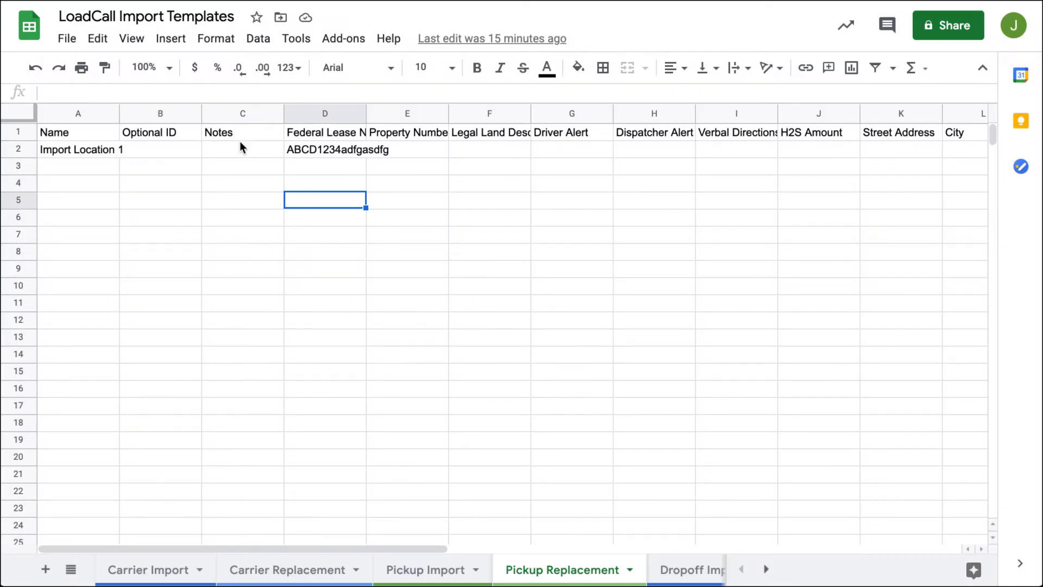
Examine the Pickup Replacement sheet's column headers, doubled Producer and Region columns, and the Name and Federal Lease Number entries for Import Location 1.
{"action": "scroll", "coordinate": [376, 171], "scroll_direction": "right", "scroll_amount": 10}
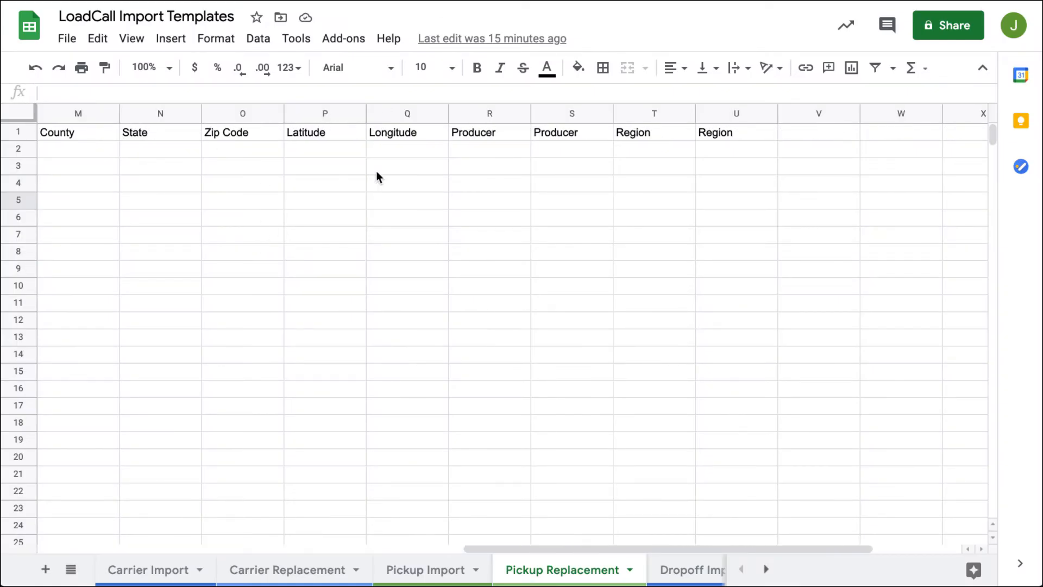
{"action": "left_click", "coordinate": [810, 113]}
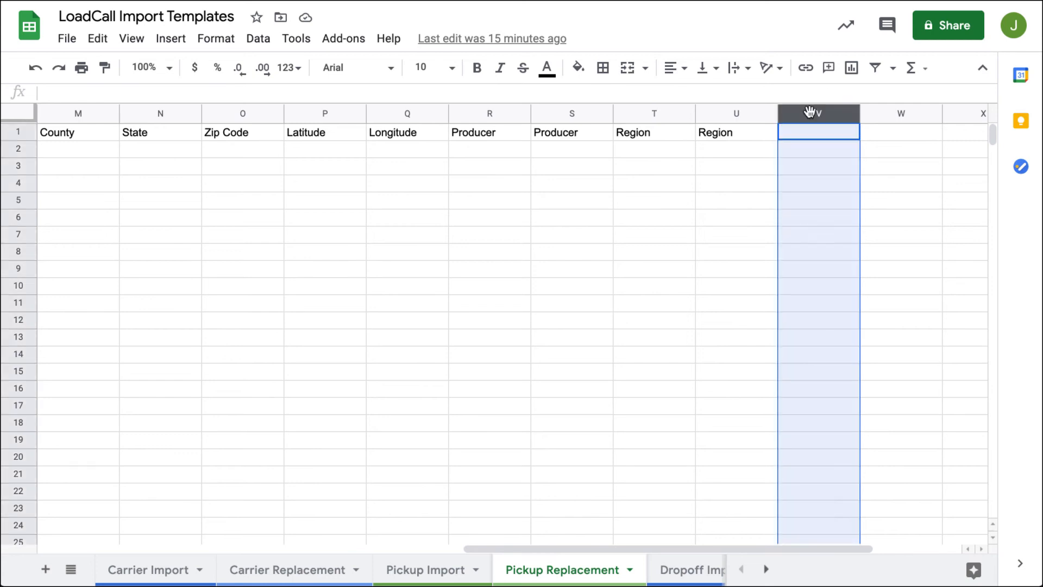
{"action": "scroll", "coordinate": [810, 112], "scroll_direction": "right", "scroll_amount": 3}
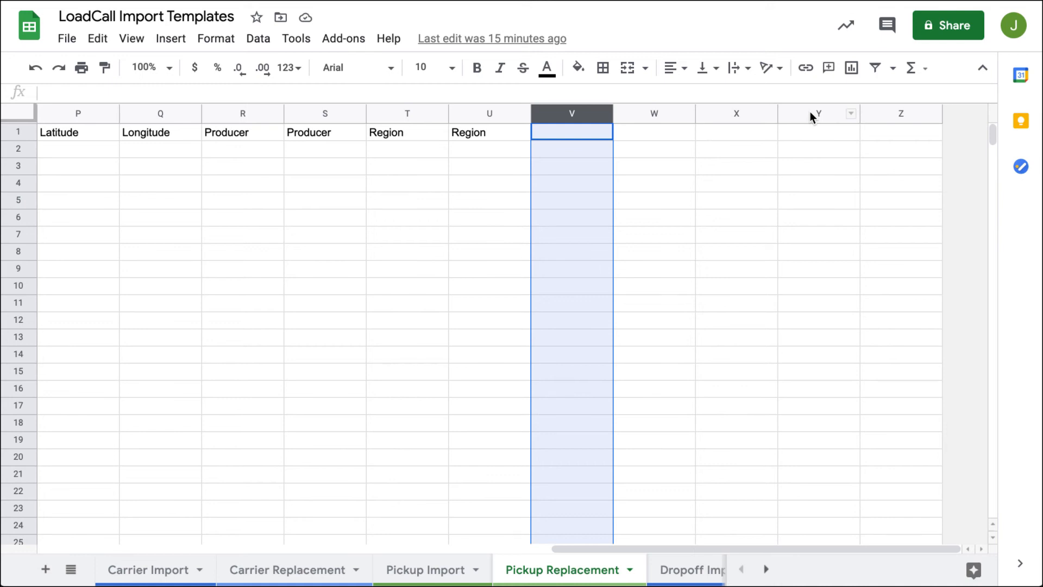
{"action": "scroll", "coordinate": [810, 112], "scroll_direction": "left", "scroll_amount": 3}
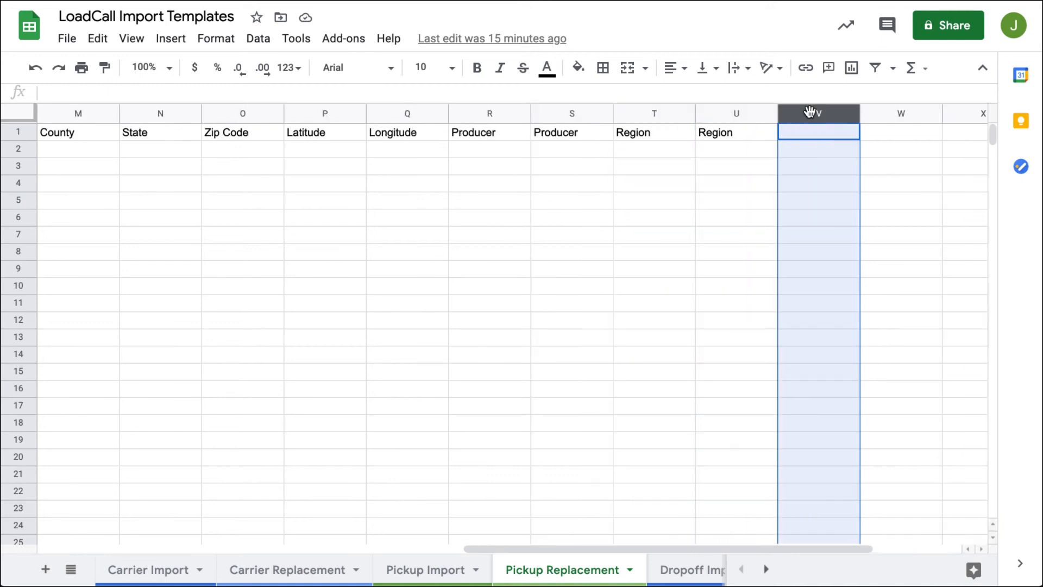
{"action": "scroll", "coordinate": [557, 165], "scroll_direction": "left", "scroll_amount": 2}
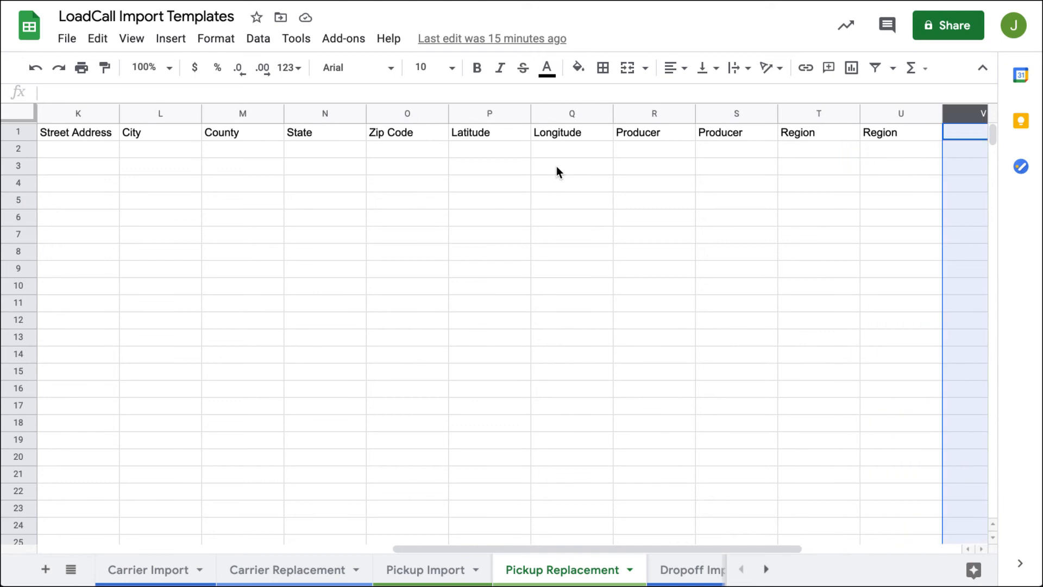
{"action": "scroll", "coordinate": [556, 165], "scroll_direction": "left", "scroll_amount": 10}
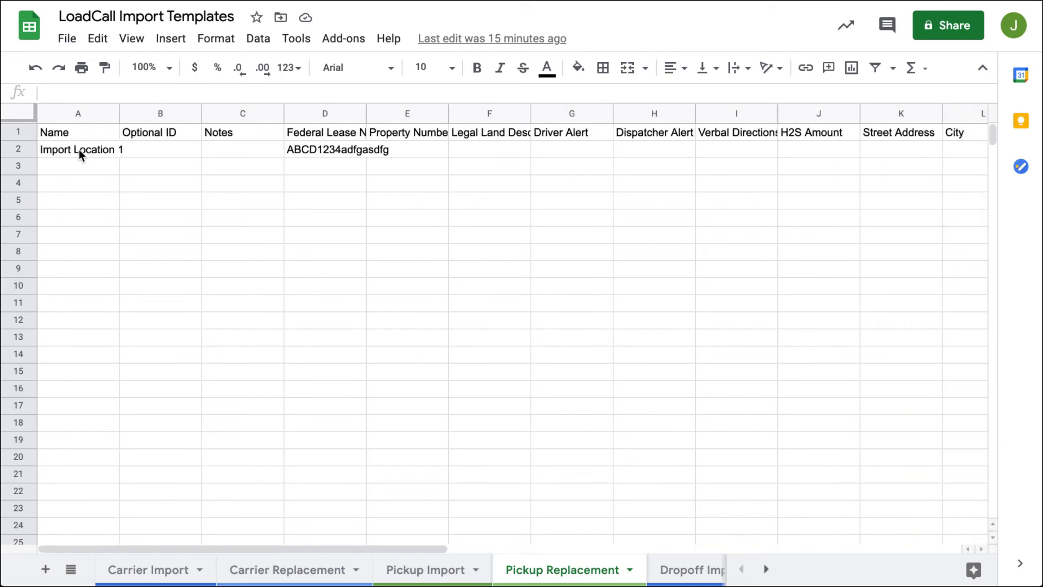
{"action": "left_click", "coordinate": [76, 154]}
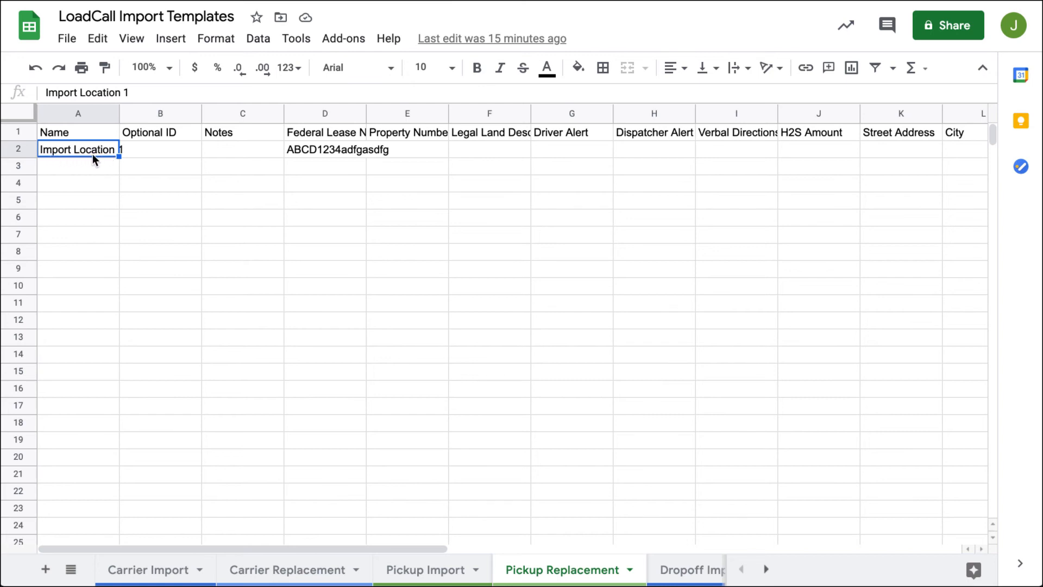
{"action": "left_click", "coordinate": [318, 129]}
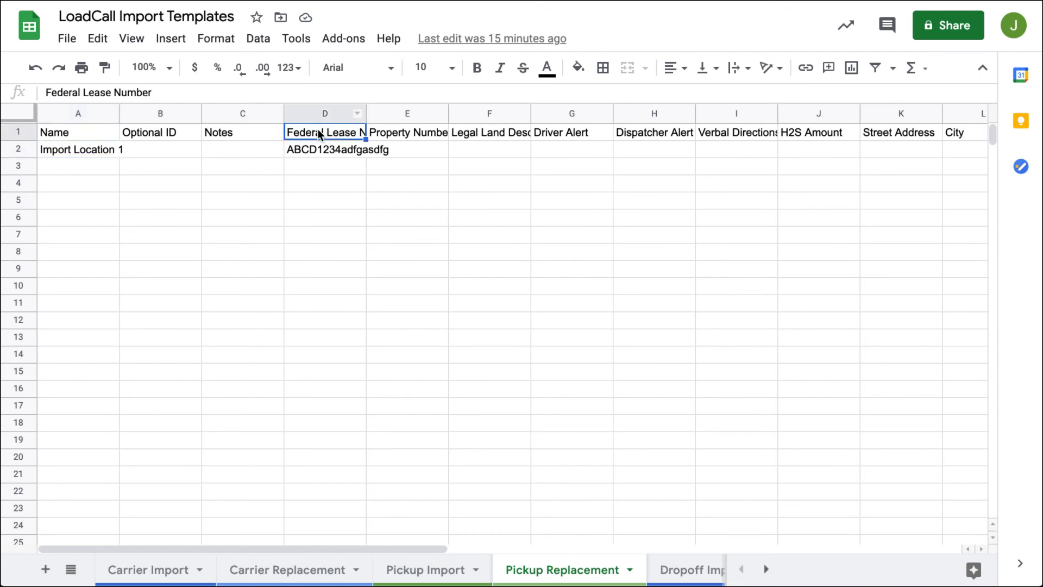
{"action": "left_click", "coordinate": [307, 148]}
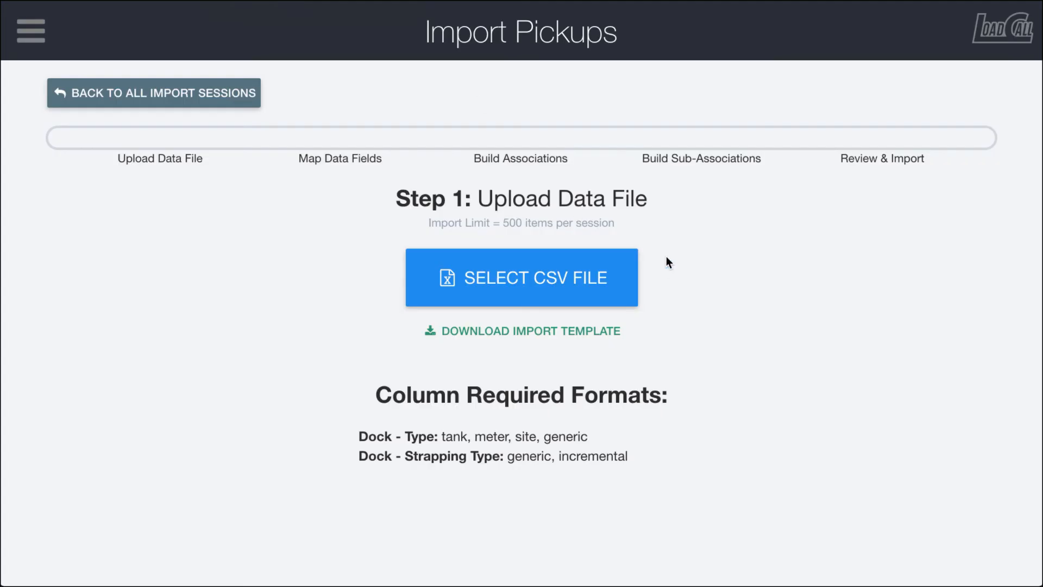
Upload the LoadCall pickup replacement CSV file from Downloads to the Import Pickups session.
{"action": "left_click", "coordinate": [480, 282]}
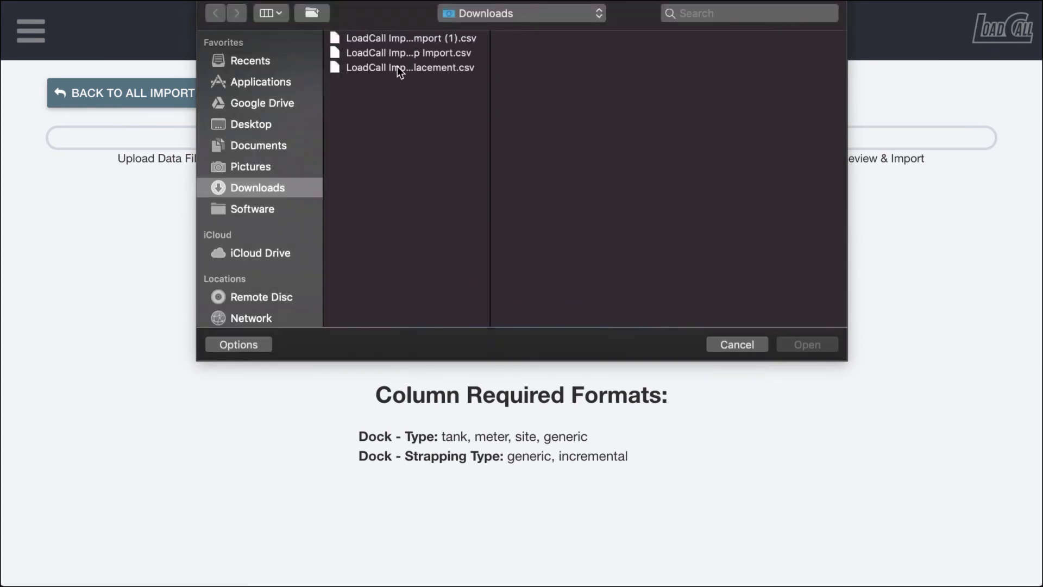
{"action": "left_click", "coordinate": [397, 68]}
{"action": "left_click", "coordinate": [797, 347]}
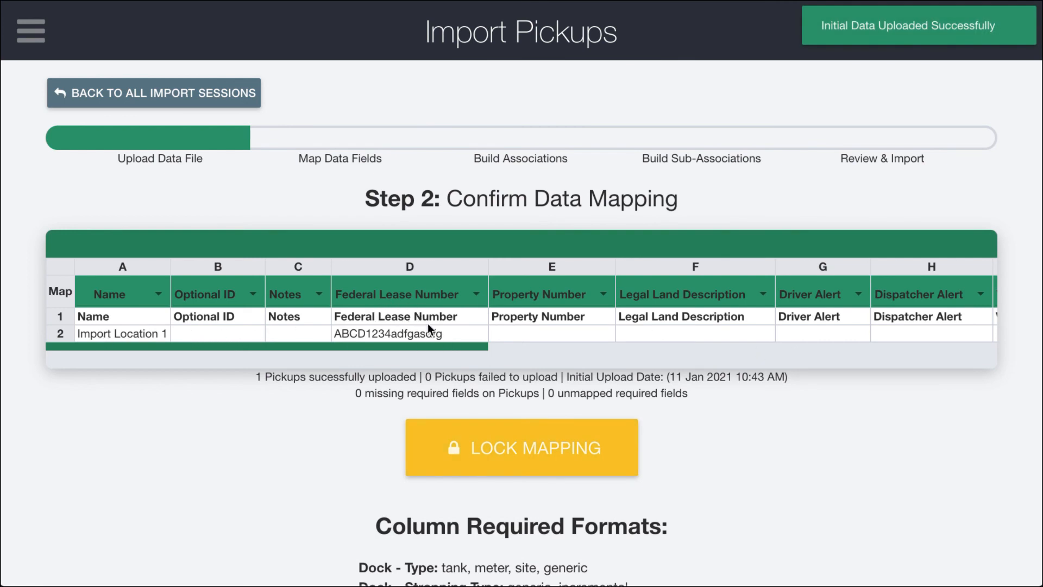
Check the replacement file's column mapping from Name through Region and lock the mapping.
{"action": "scroll", "coordinate": [487, 331], "scroll_direction": "right", "scroll_amount": 5}
{"action": "scroll", "coordinate": [487, 331], "scroll_direction": "right", "scroll_amount": 5}
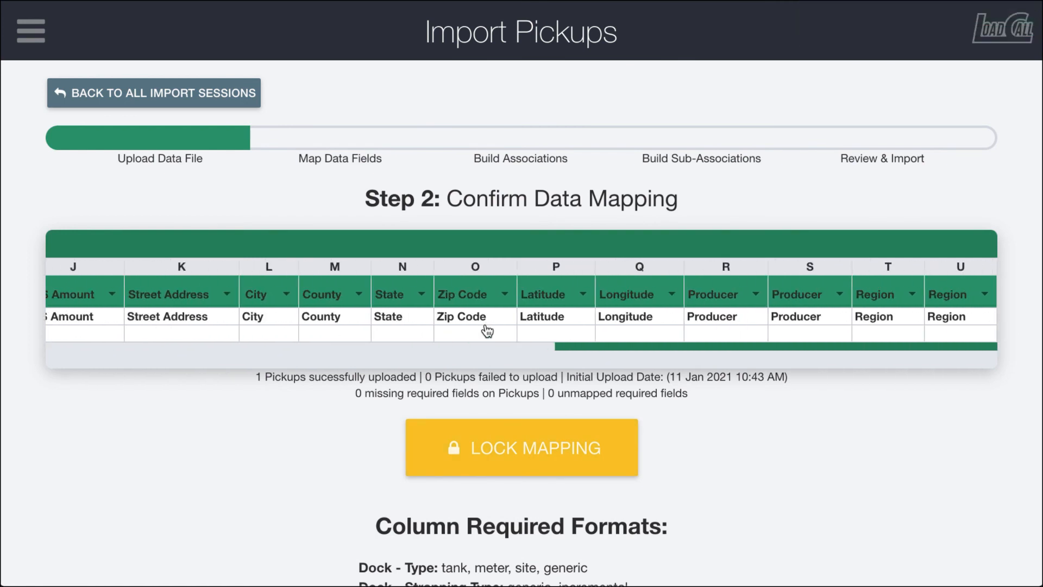
{"action": "scroll", "coordinate": [487, 331], "scroll_direction": "left", "scroll_amount": 2}
{"action": "scroll", "coordinate": [826, 454], "scroll_direction": "down", "scroll_amount": 1}
{"action": "left_click", "coordinate": [605, 444]}
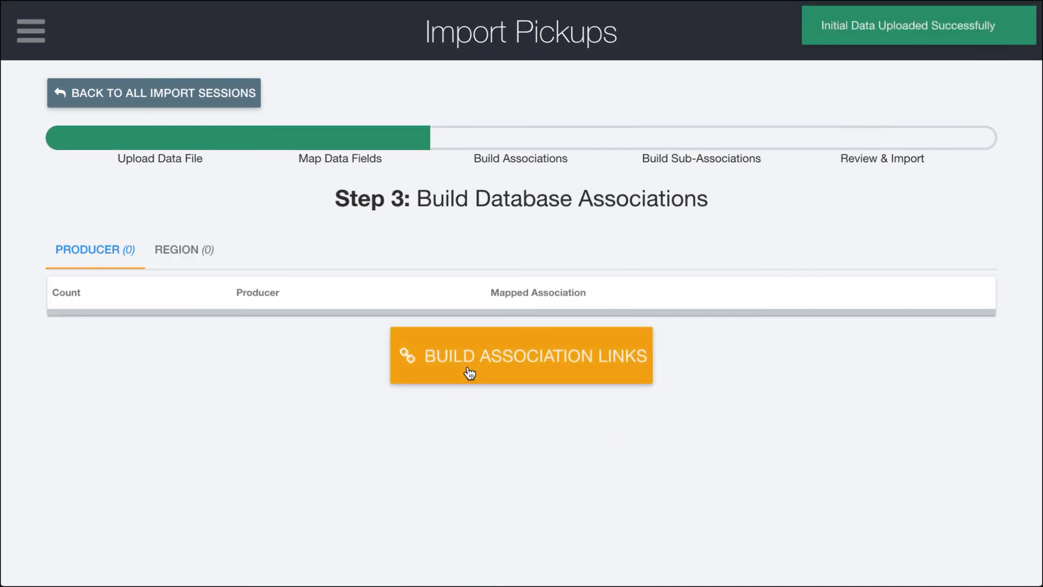
Build the association and sub-association links, and run the field replacement for Import Location 1.
{"action": "left_click", "coordinate": [469, 373]}
{"action": "left_click", "coordinate": [487, 318]}
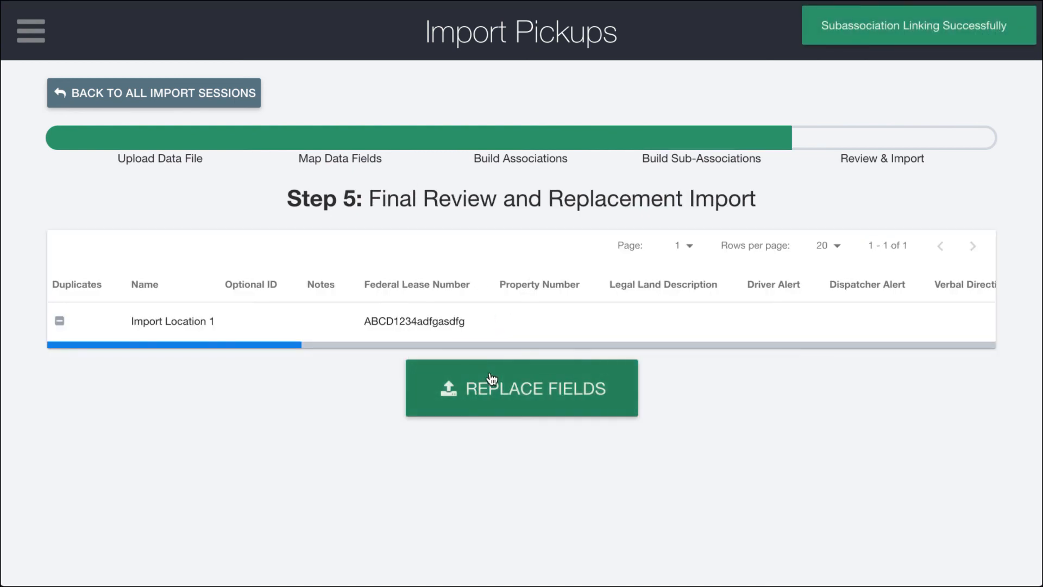
{"action": "left_click", "coordinate": [470, 375]}
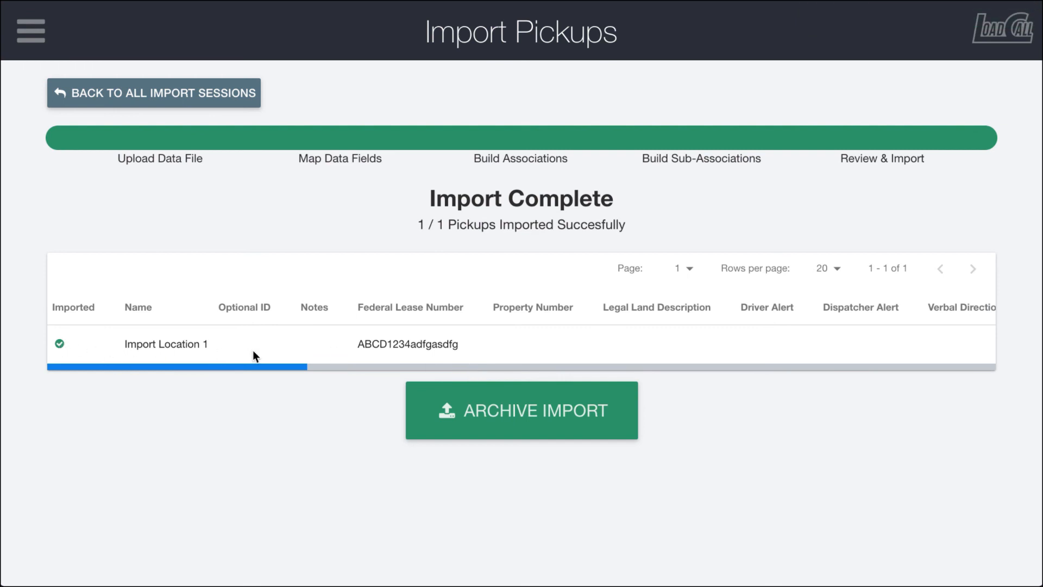
Return to the Pickups directory and search by Name for Import Location 1.
{"action": "left_click", "coordinate": [179, 91]}
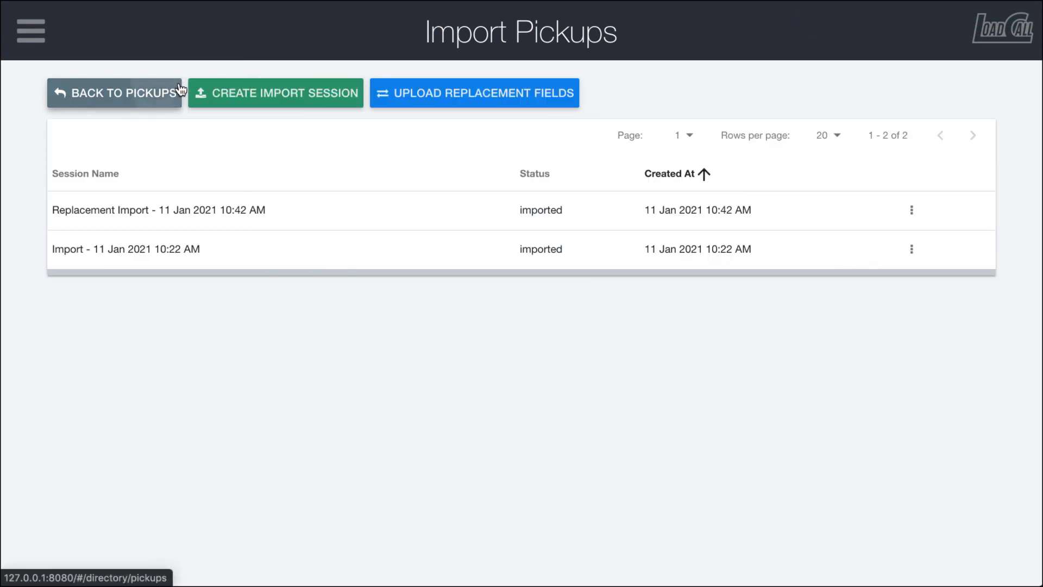
{"action": "left_click", "coordinate": [180, 89]}
{"action": "left_click", "coordinate": [228, 141]}
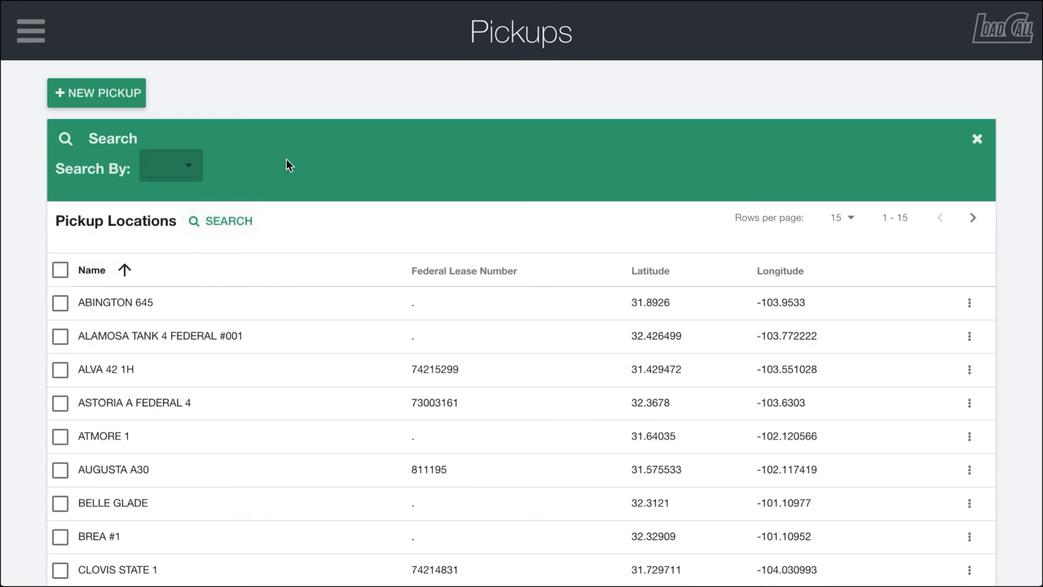
{"action": "left_click", "coordinate": [199, 168]}
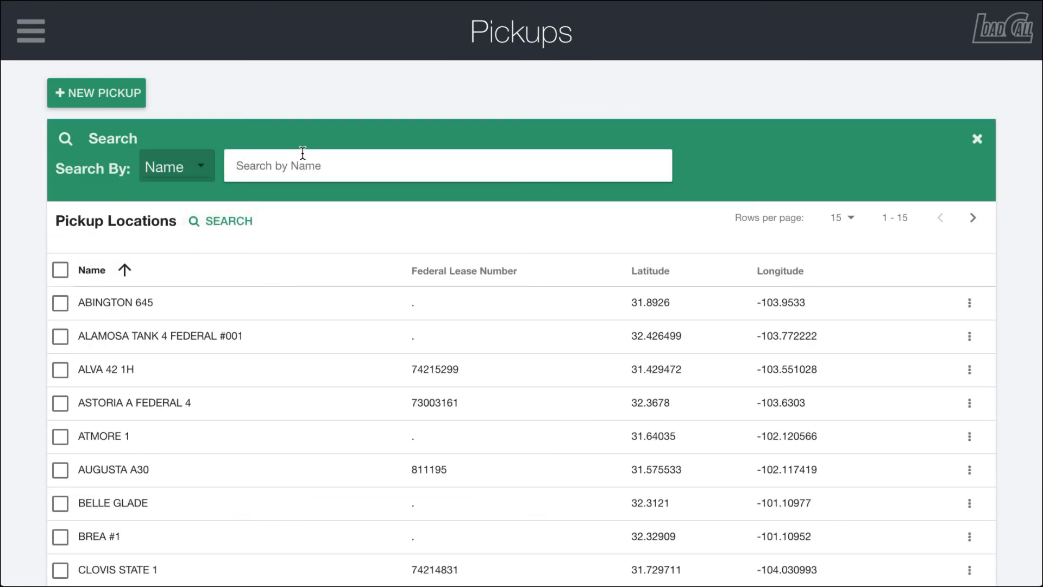
{"action": "type", "text": "impo"}
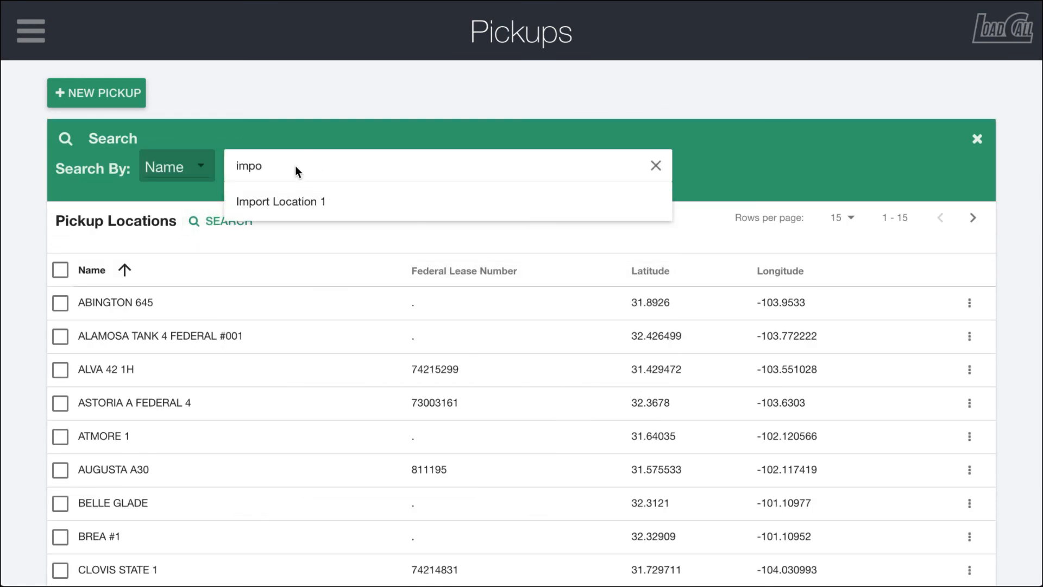
{"action": "left_click", "coordinate": [281, 200]}
View Import Location 1's details and examine its Federal Lease Number, other facility information and alerts.
{"action": "left_click", "coordinate": [967, 304]}
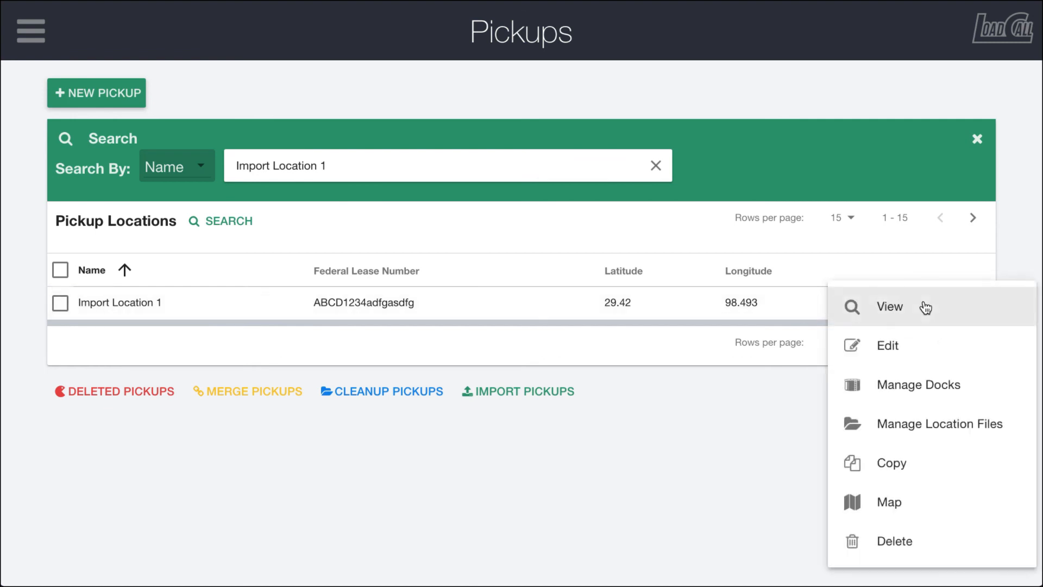
{"action": "left_click", "coordinate": [925, 305]}
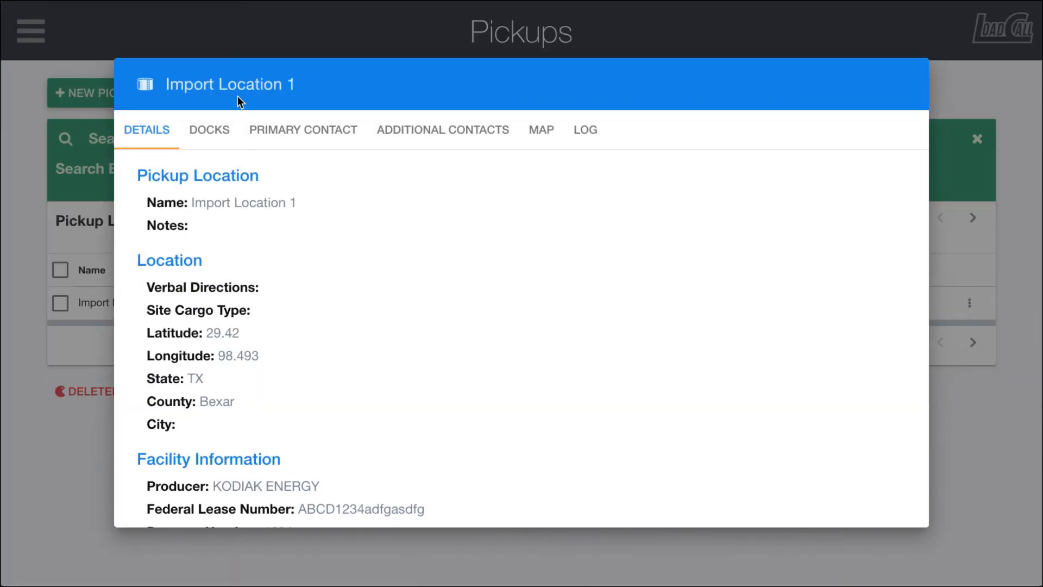
{"action": "scroll", "coordinate": [230, 242], "scroll_direction": "down", "scroll_amount": 3}
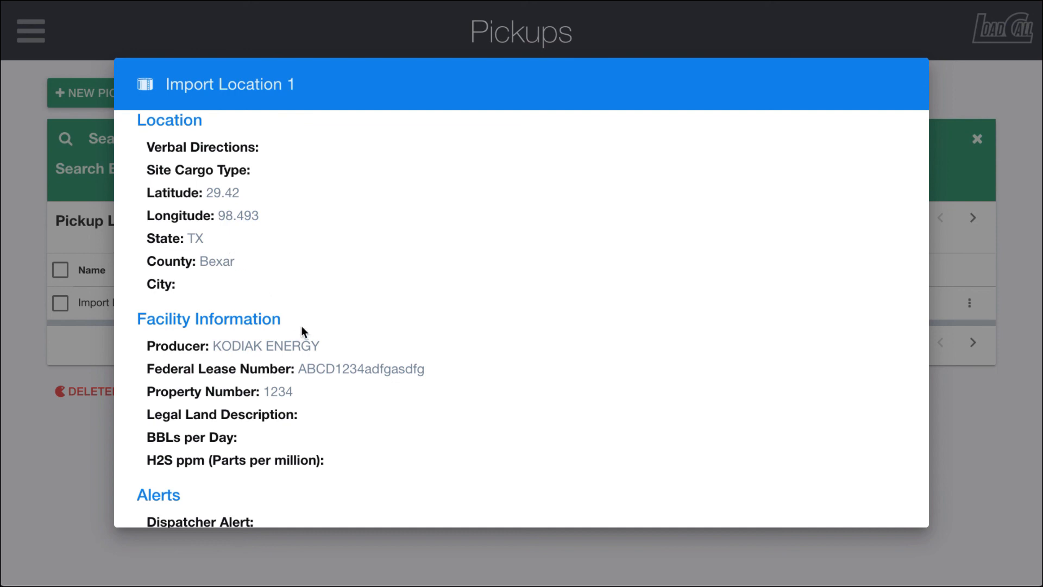
{"action": "left_click_drag", "start_coordinate": [178, 368], "coordinate": [423, 366]}
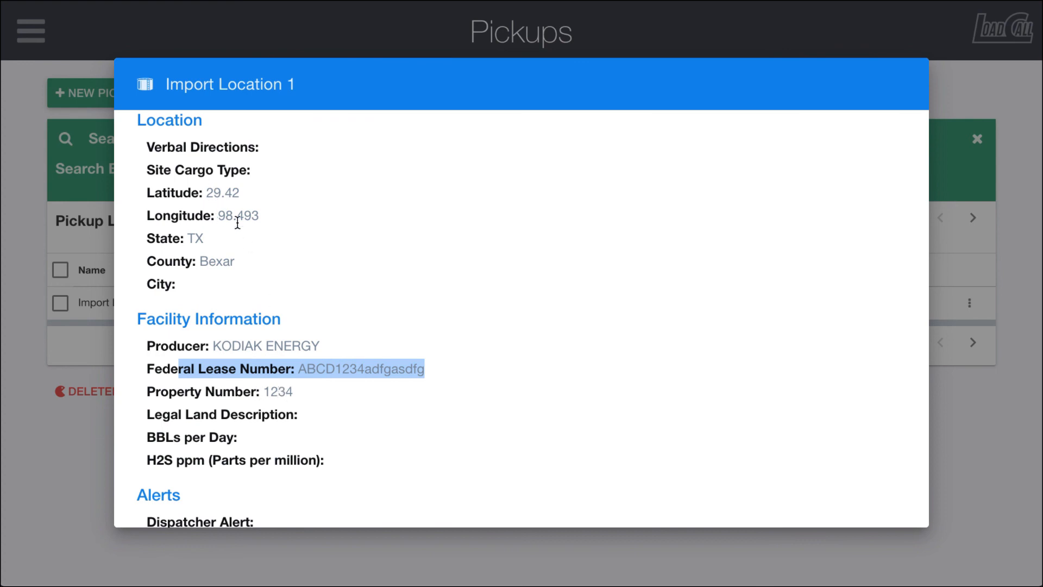
{"action": "scroll", "coordinate": [316, 278], "scroll_direction": "down", "scroll_amount": 2}
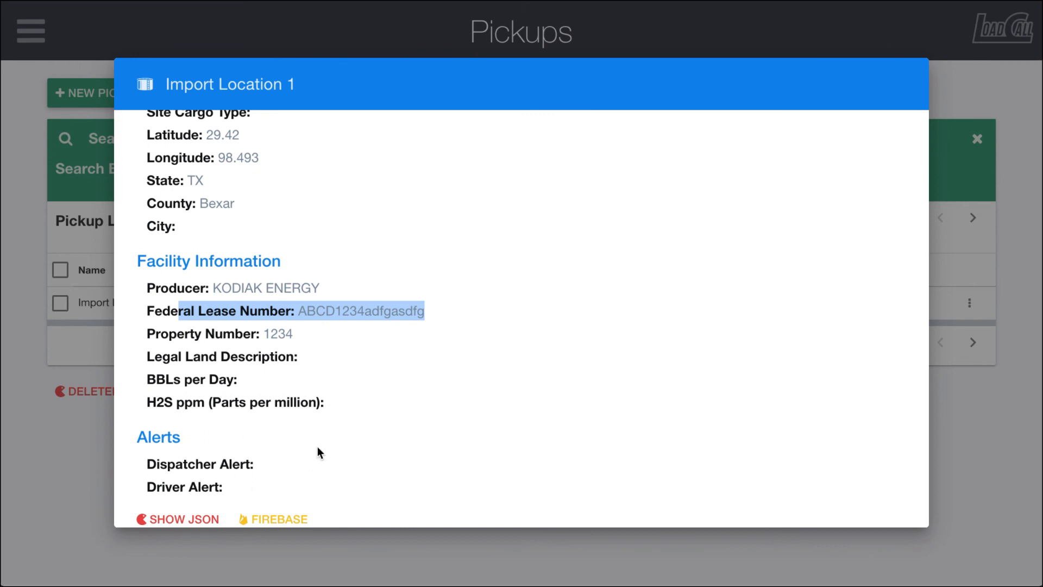
{"action": "scroll", "coordinate": [317, 447], "scroll_direction": "up", "scroll_amount": 6}
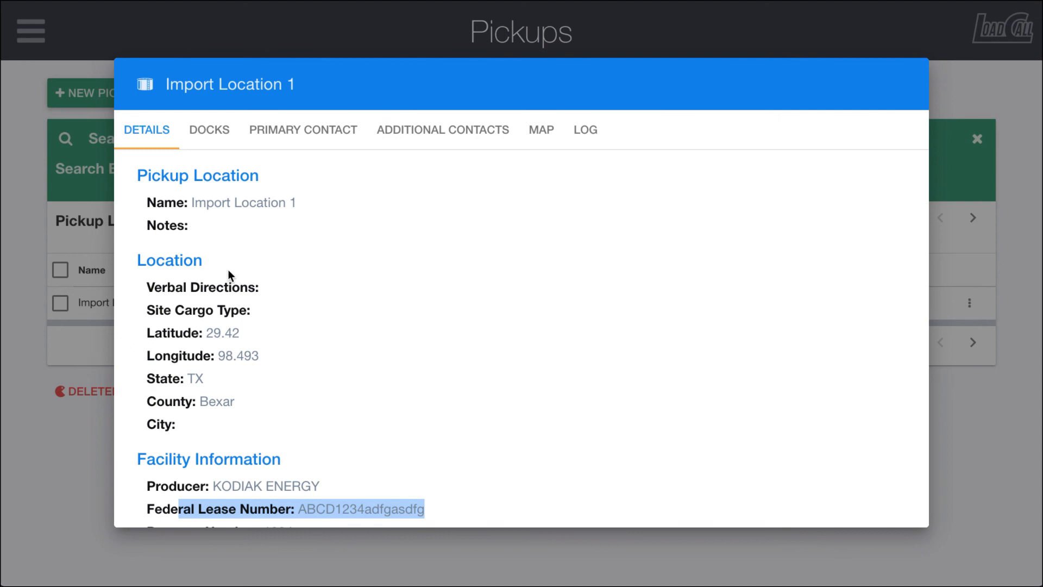
Examine the dock data of Import Location 1's tanks, including dock type, strapping type and barrels per inch.
{"action": "left_click", "coordinate": [209, 130]}
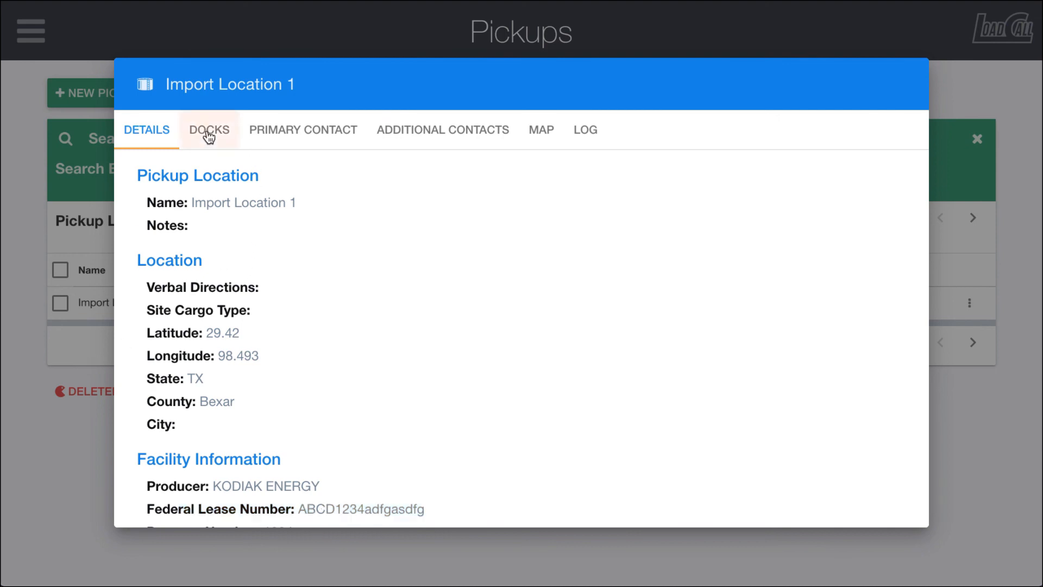
{"action": "scroll", "coordinate": [413, 243], "scroll_direction": "down", "scroll_amount": 8}
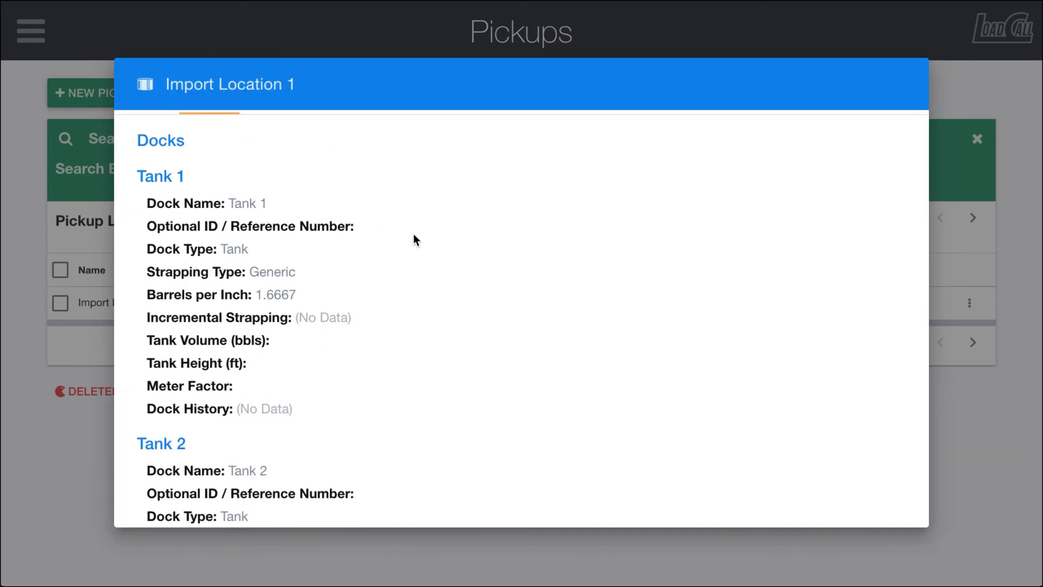
{"action": "scroll", "coordinate": [414, 240], "scroll_direction": "up", "scroll_amount": 8}
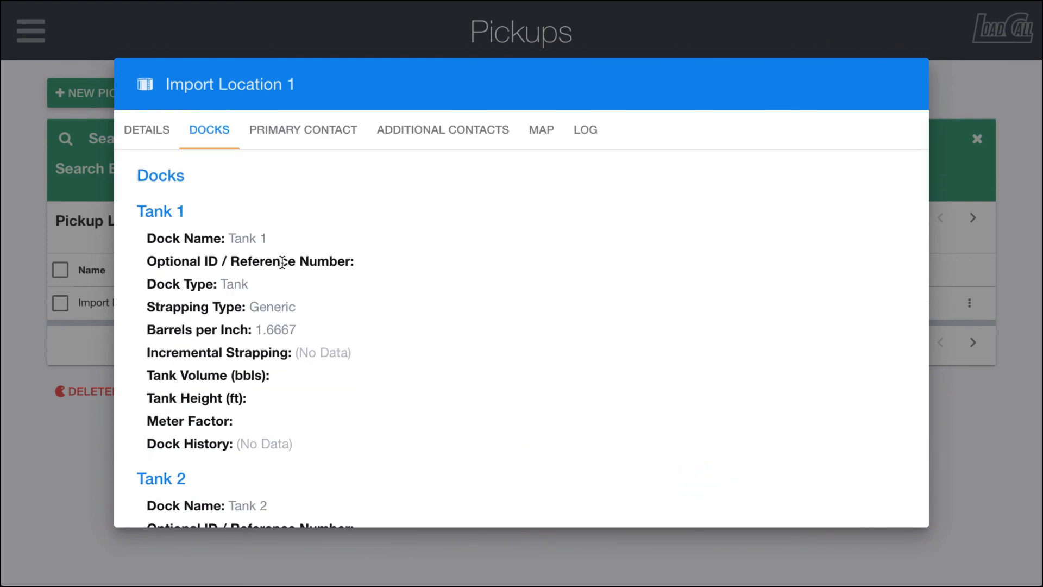
{"action": "scroll", "coordinate": [329, 252], "scroll_direction": "down", "scroll_amount": 4}
{"action": "scroll", "coordinate": [330, 252], "scroll_direction": "down", "scroll_amount": 3}
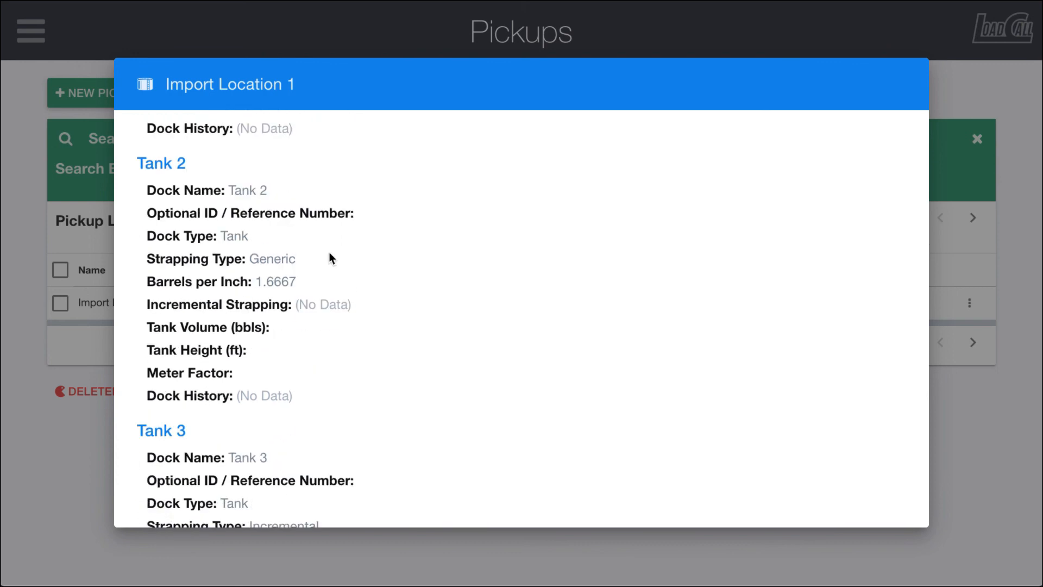
{"action": "scroll", "coordinate": [330, 253], "scroll_direction": "up", "scroll_amount": 7}
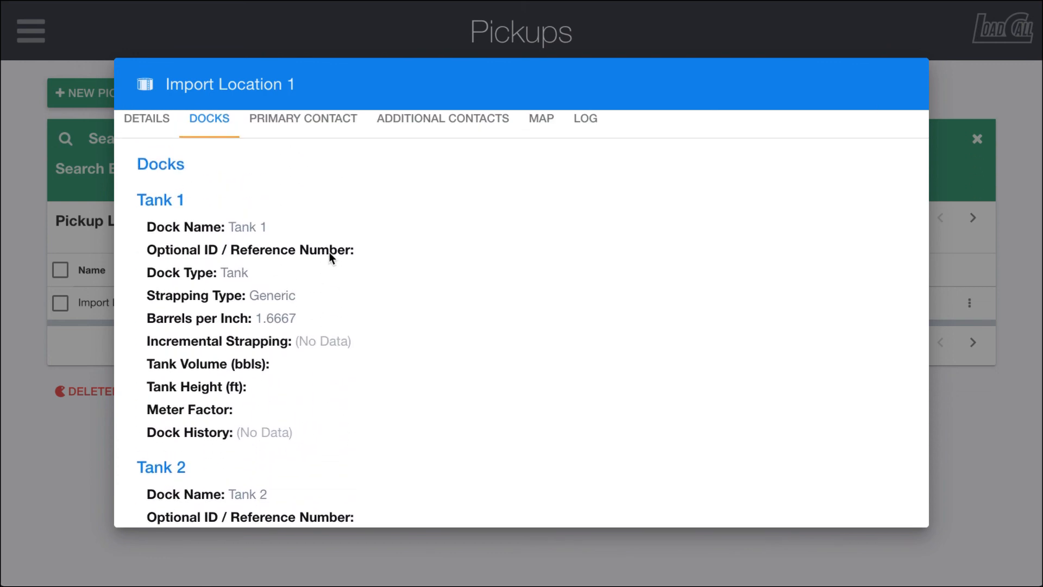
Recheck the general details of Import Location 1 and close its detail view.
{"action": "left_click", "coordinate": [157, 136]}
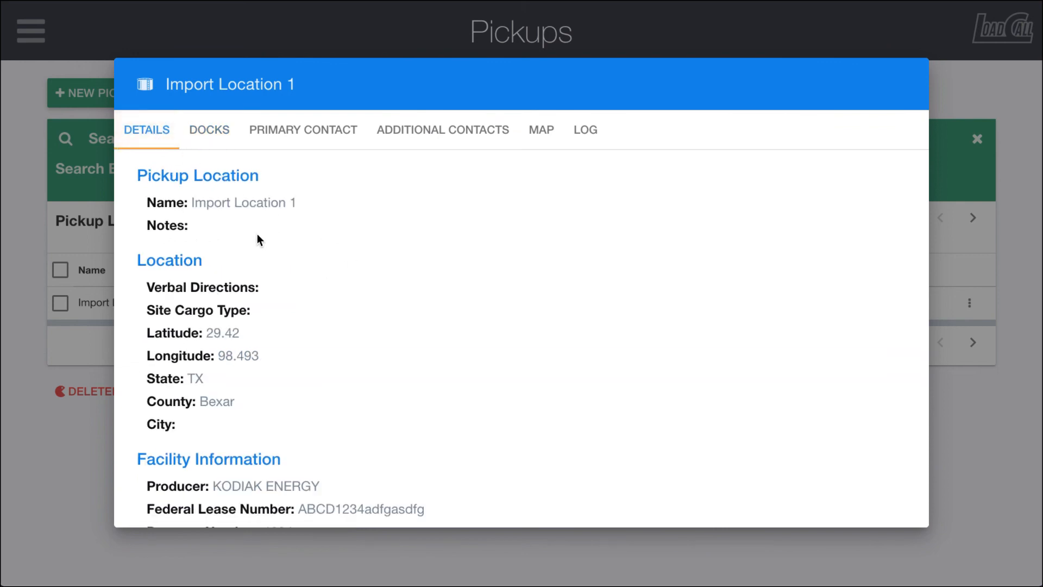
{"action": "scroll", "coordinate": [342, 309], "scroll_direction": "down", "scroll_amount": 2}
{"action": "scroll", "coordinate": [342, 308], "scroll_direction": "up", "scroll_amount": 2}
{"action": "scroll", "coordinate": [341, 307], "scroll_direction": "up", "scroll_amount": 1}
{"action": "left_click", "coordinate": [48, 189]}
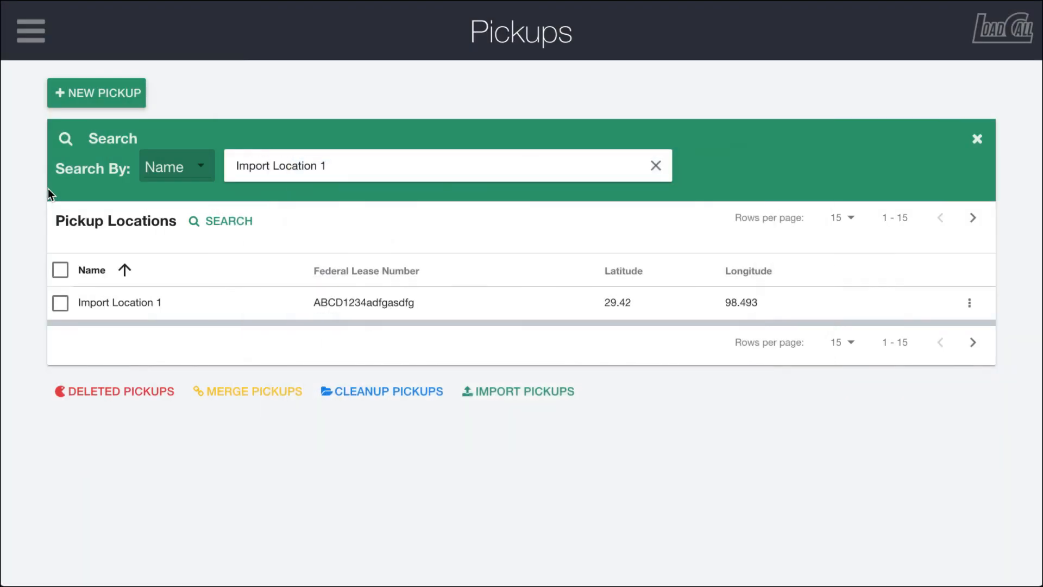